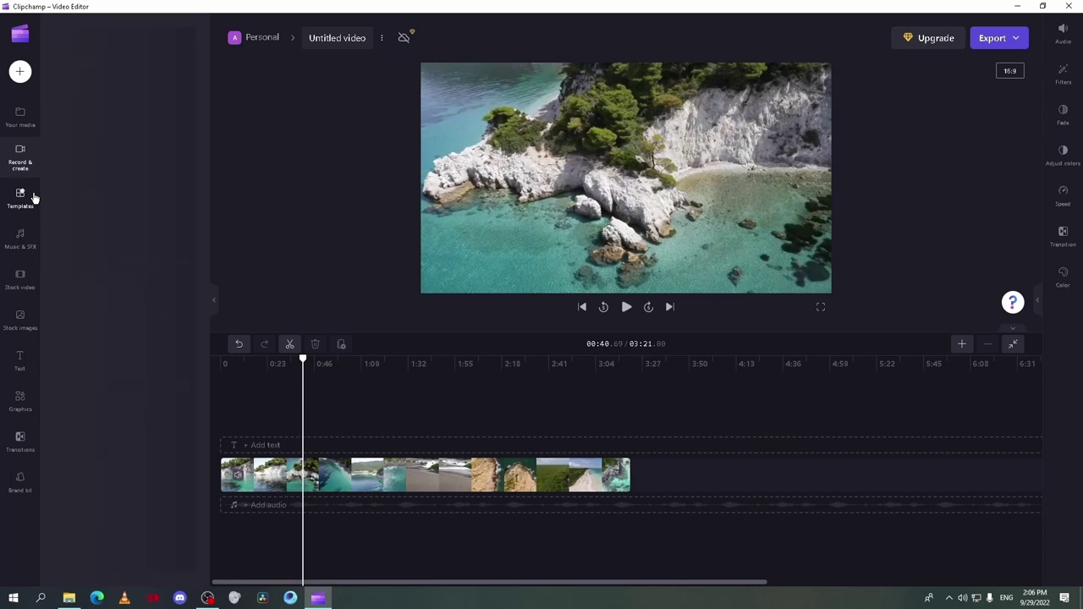
# Step: Try the Geometric YouTube gaming intro template from the YouTube category at about 1:22 on the timeline, and delete its items
pyautogui.click(154, 138)
pyautogui.scroll(-2, 172, 264)
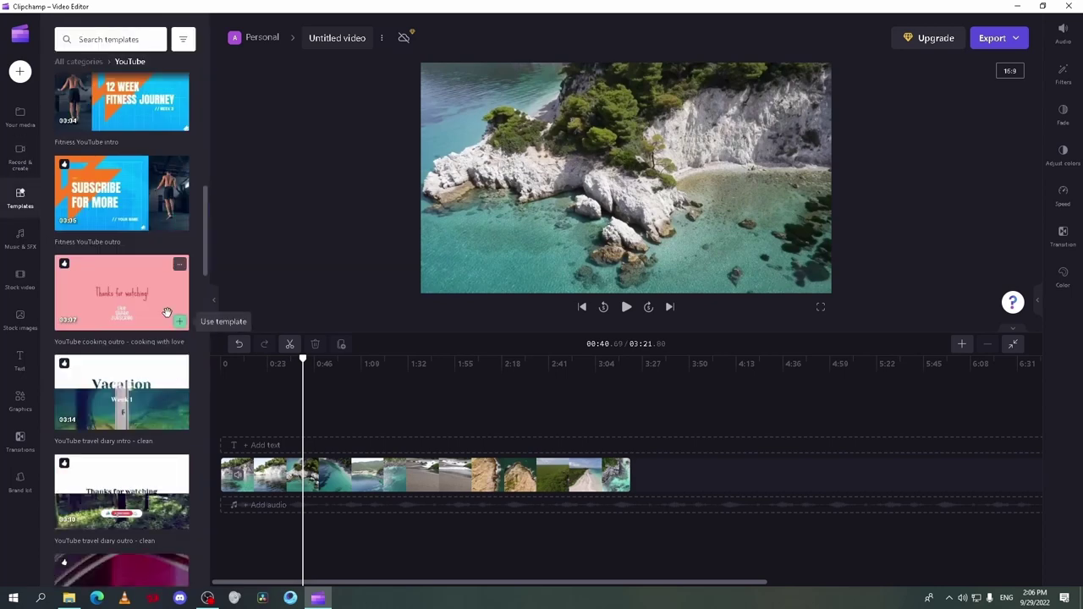
pyautogui.click(387, 364)
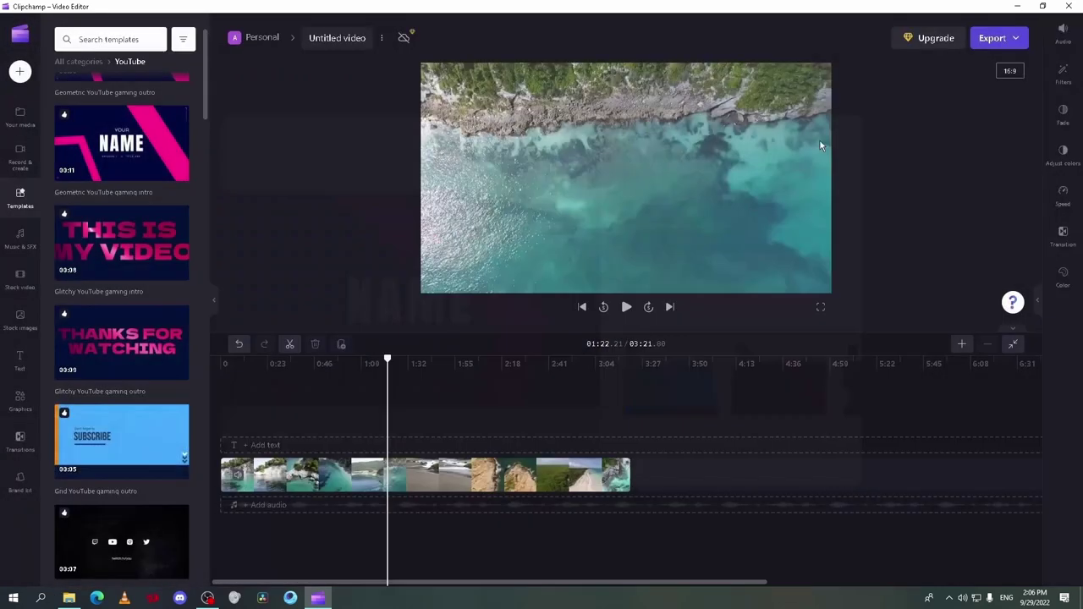
pyautogui.scroll(2, 187, 173)
pyautogui.click(164, 160)
pyautogui.click(772, 210)
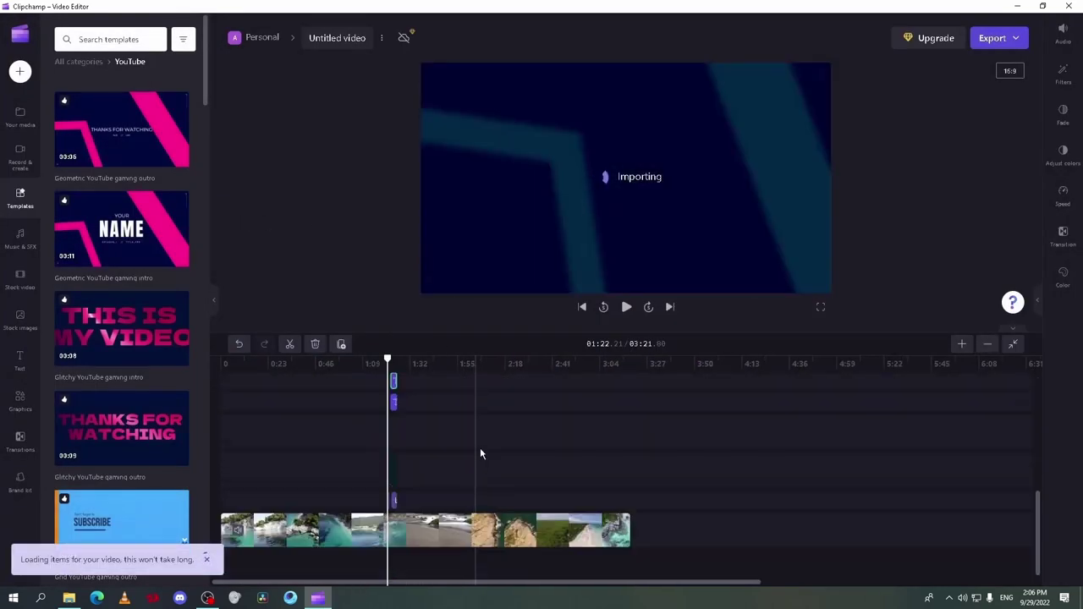
pyautogui.press('Delete')
pyautogui.press('Delete')
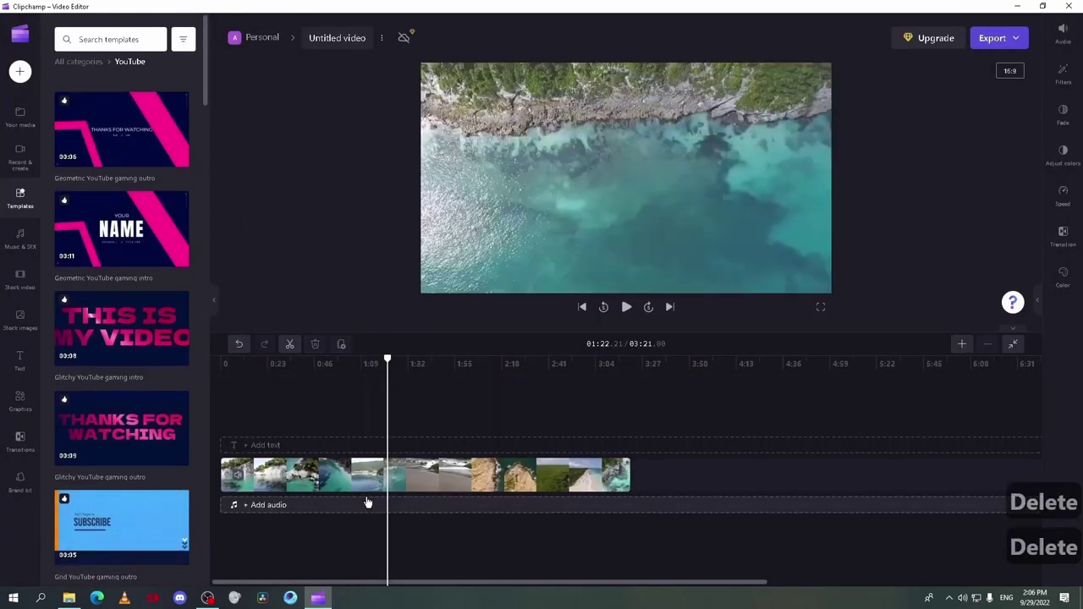
# Step: Search the music and sound effects library for "whip" and look through the sound effects offered
pyautogui.click(21, 238)
pyautogui.click(149, 55)
pyautogui.write('whip')
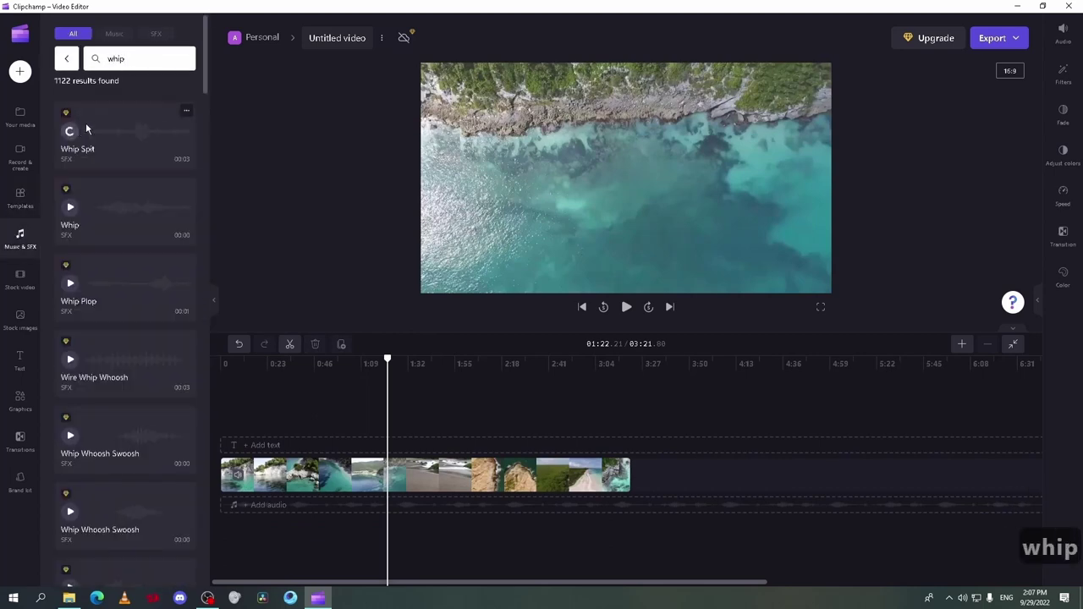
pyautogui.click(143, 106)
pyautogui.click(839, 184)
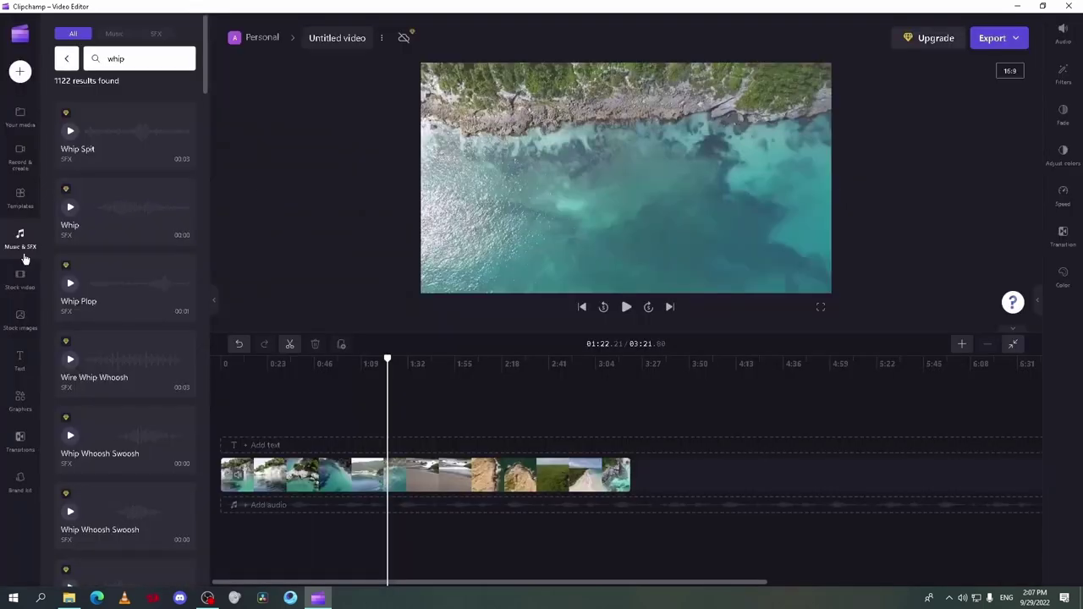
# Step: Try the colorful gradient background stock video at the end of the timeline, and delete it
pyautogui.click(20, 278)
pyautogui.moveTo(82, 180); pyautogui.dragTo(648, 475)
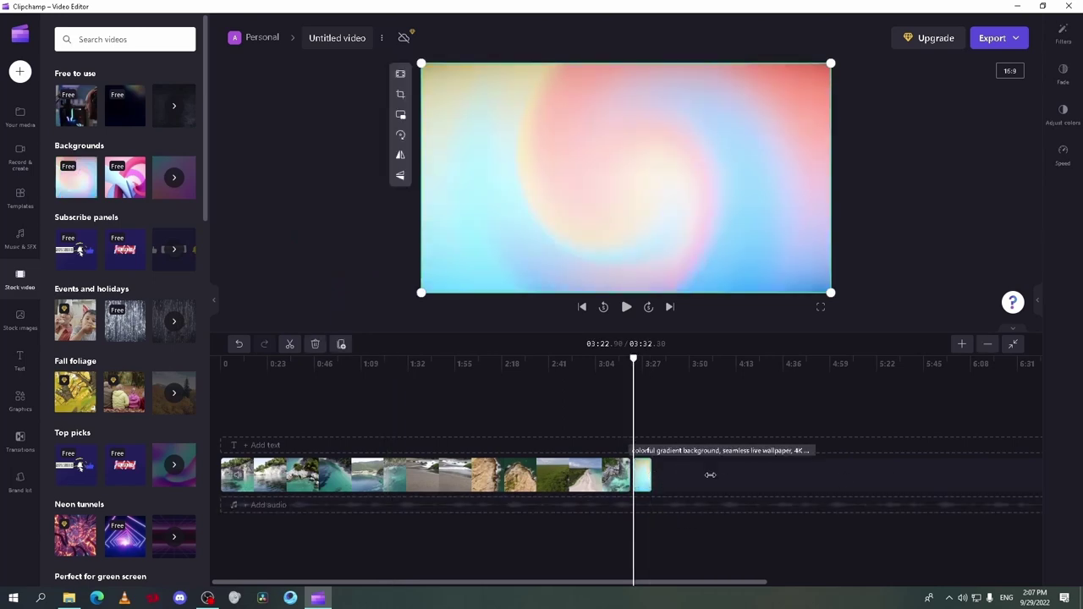
pyautogui.press('Delete')
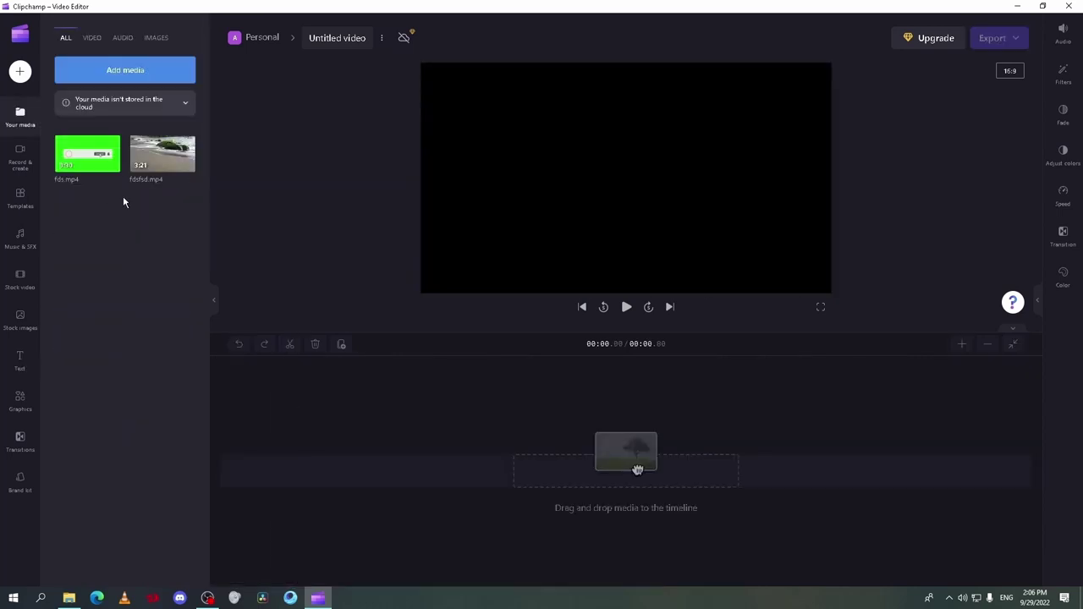
# Step: Place fdsfsd.mp4 on the timeline and split it at about 0:08 and 0:45
pyautogui.moveTo(144, 144)
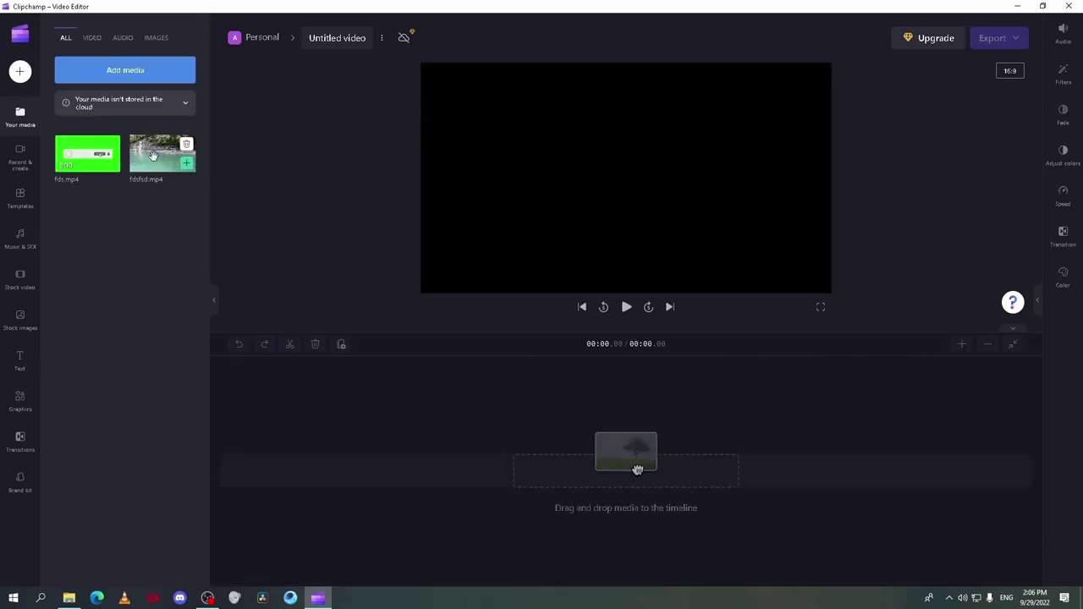
pyautogui.moveTo(637, 470); pyautogui.dragTo(529, 478)
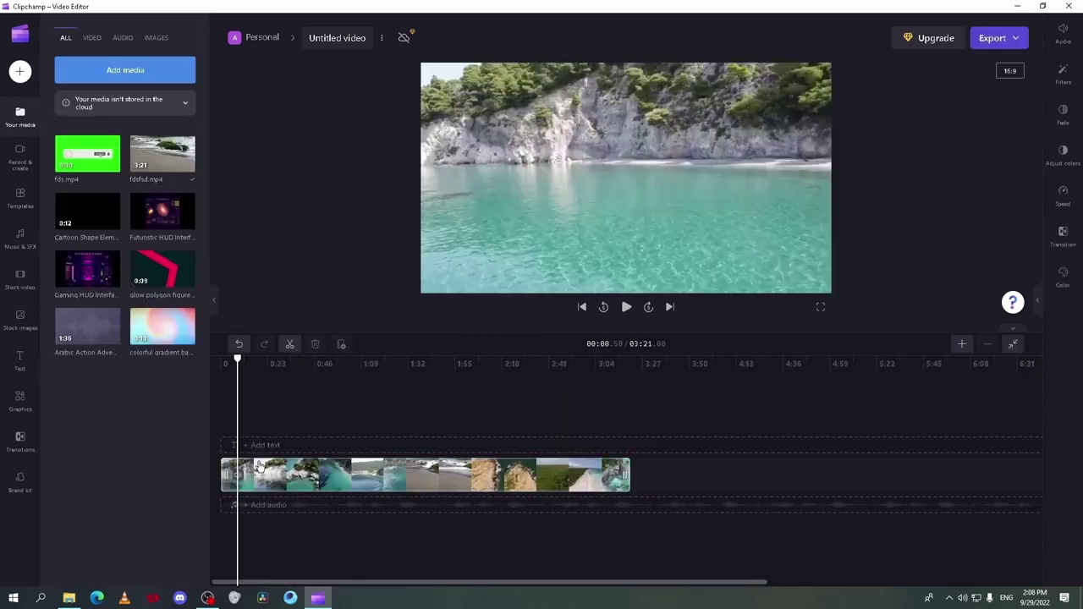
pyautogui.click(258, 466)
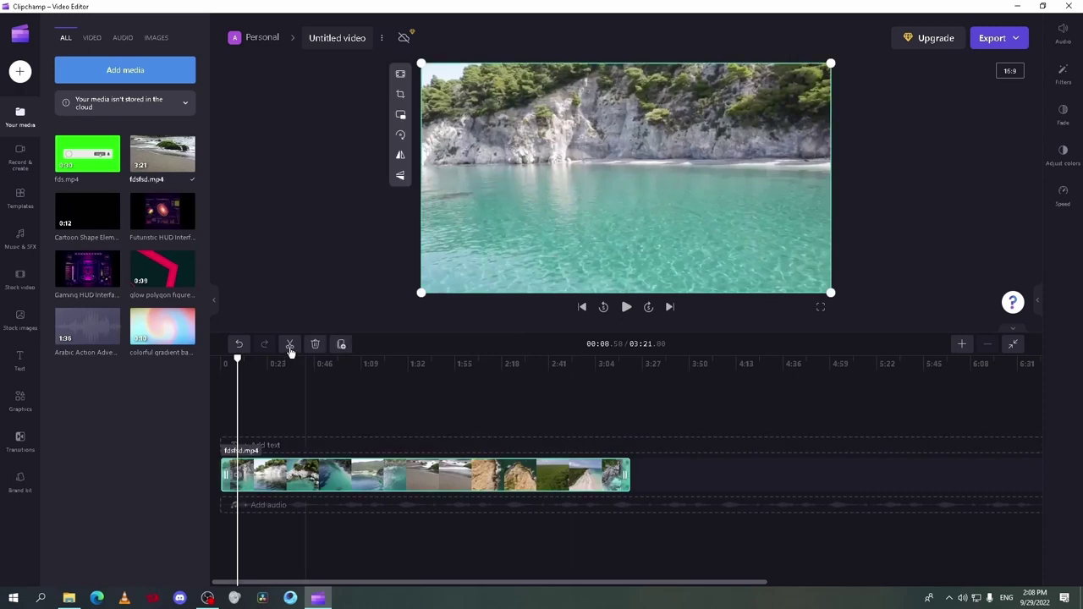
pyautogui.click(290, 345)
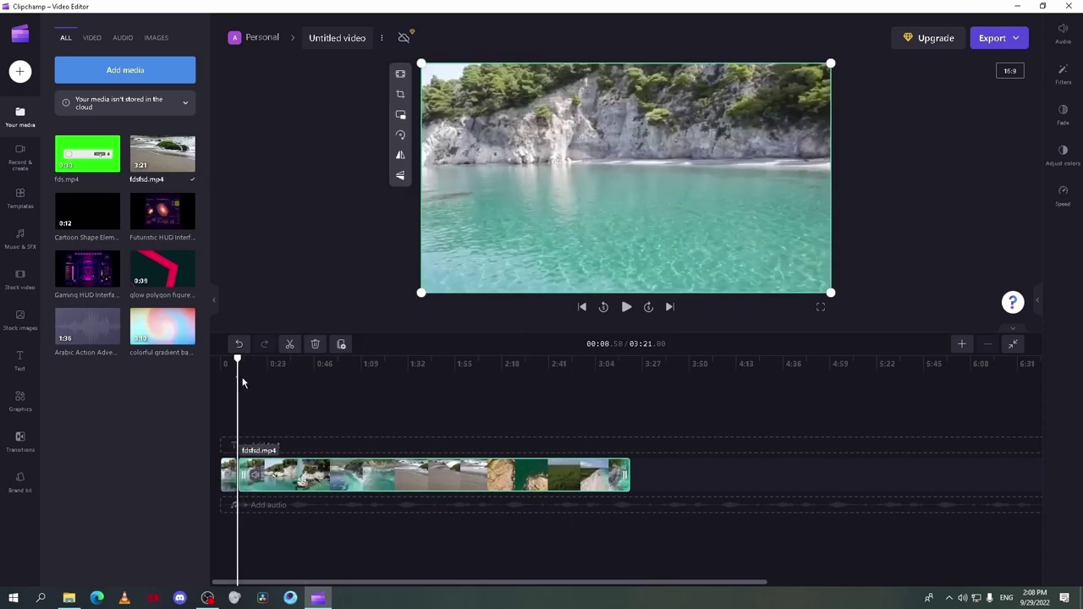
pyautogui.moveTo(242, 380); pyautogui.dragTo(312, 370)
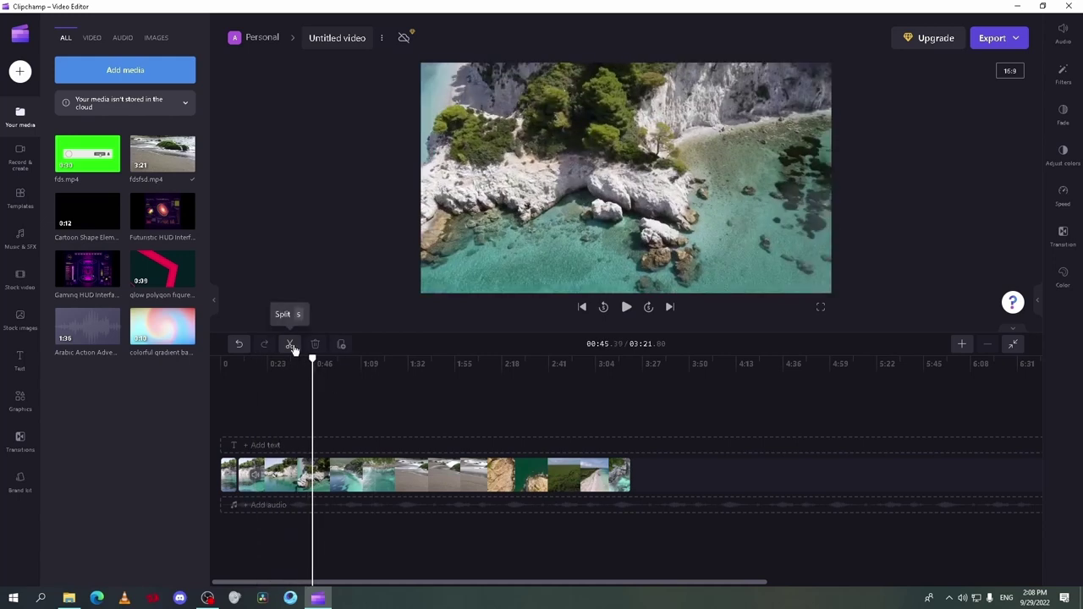
pyautogui.click(290, 345)
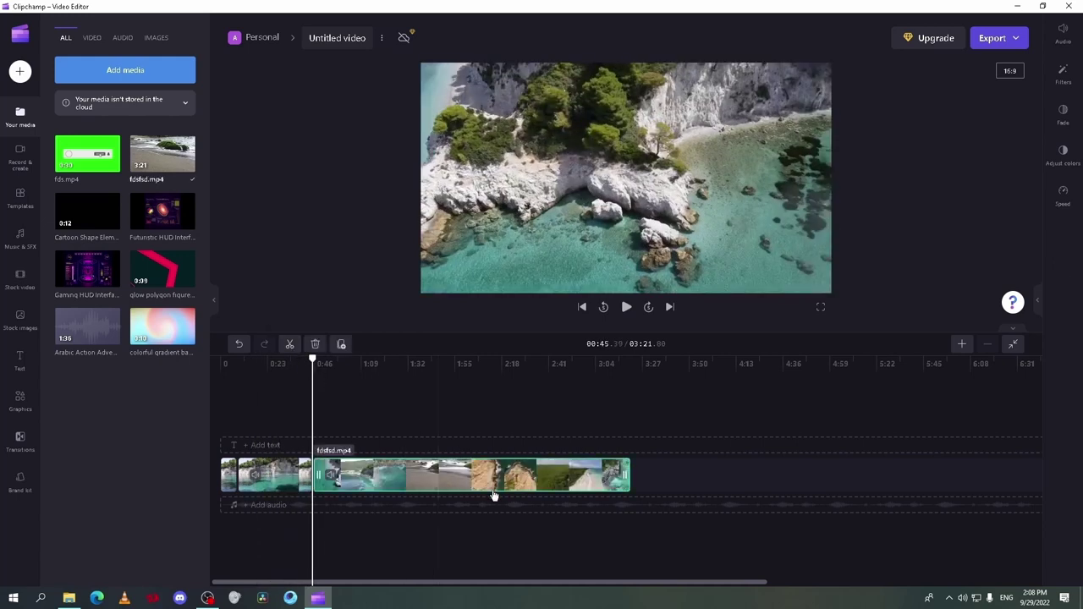
# Step: Delete the middle segment between the two splits and close the gap it leaves on the timeline
pyautogui.click(268, 479)
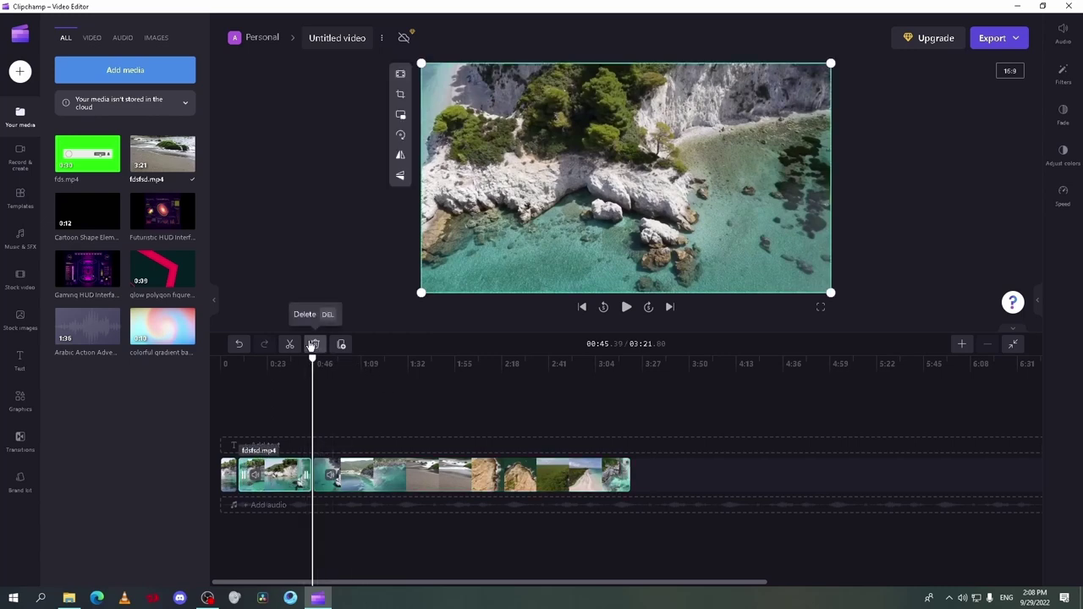
pyautogui.press('Delete')
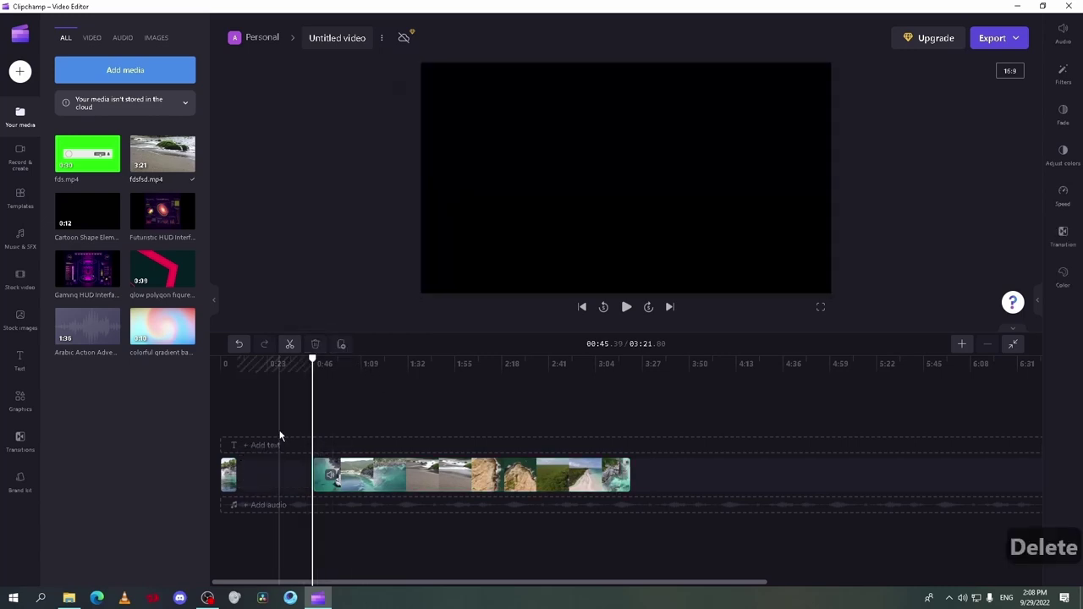
pyautogui.click(274, 477)
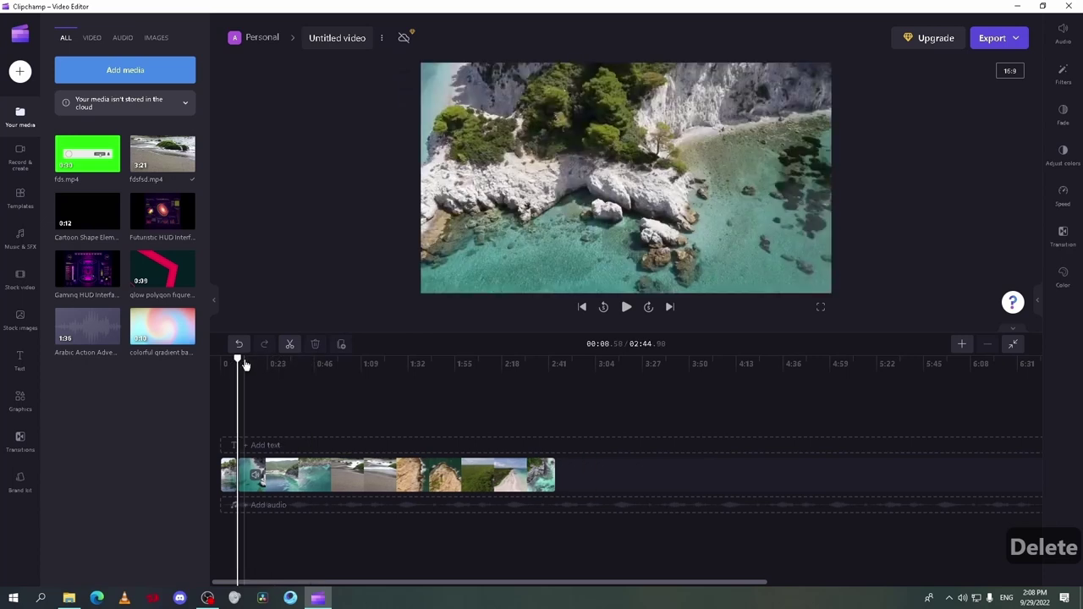
pyautogui.hotkey('ctrl', 'z')
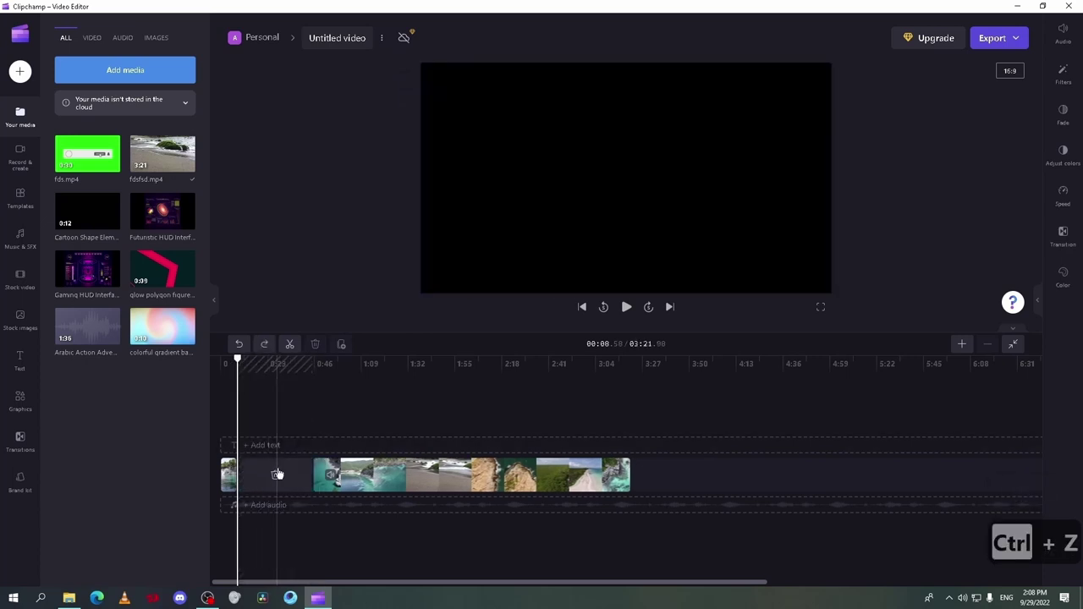
pyautogui.click(278, 474)
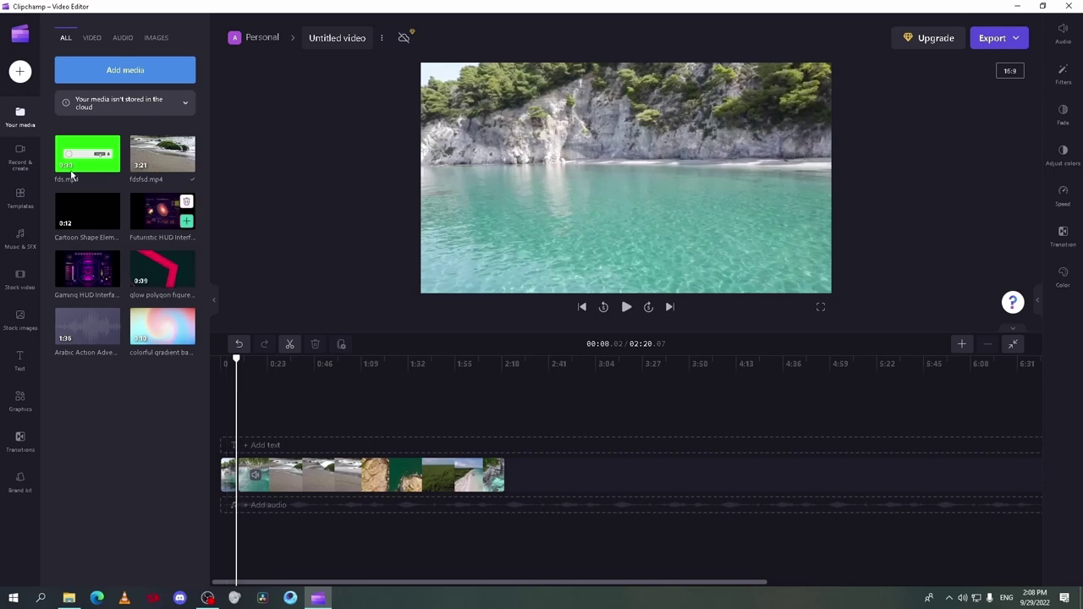
# Step: Place the green-screen clip fds.mp4 at the start of a new track above the main video
pyautogui.moveTo(67, 161)
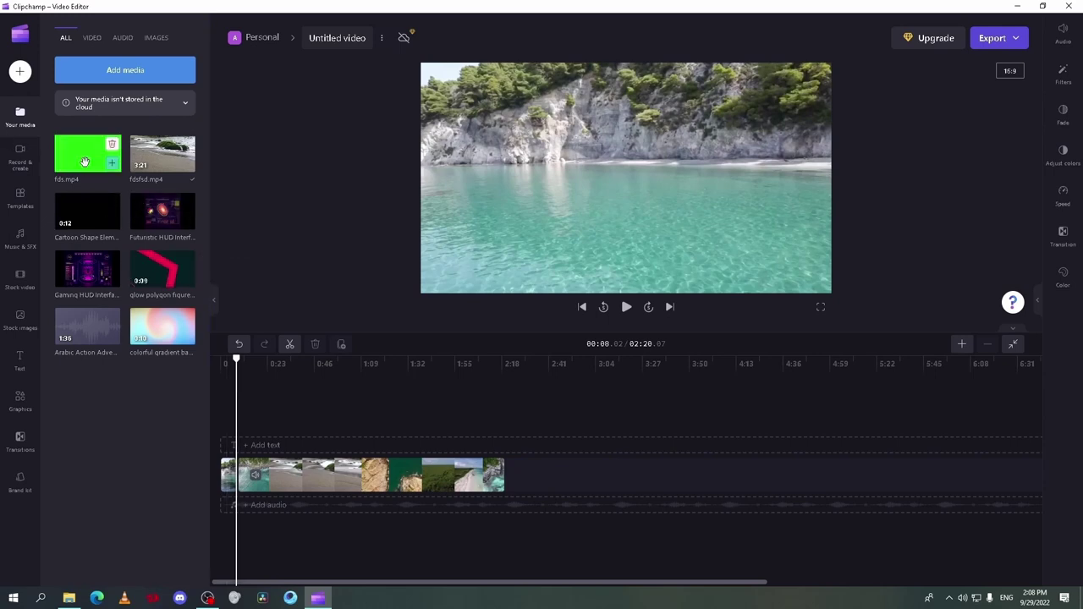
pyautogui.moveTo(80, 154); pyautogui.dragTo(246, 429)
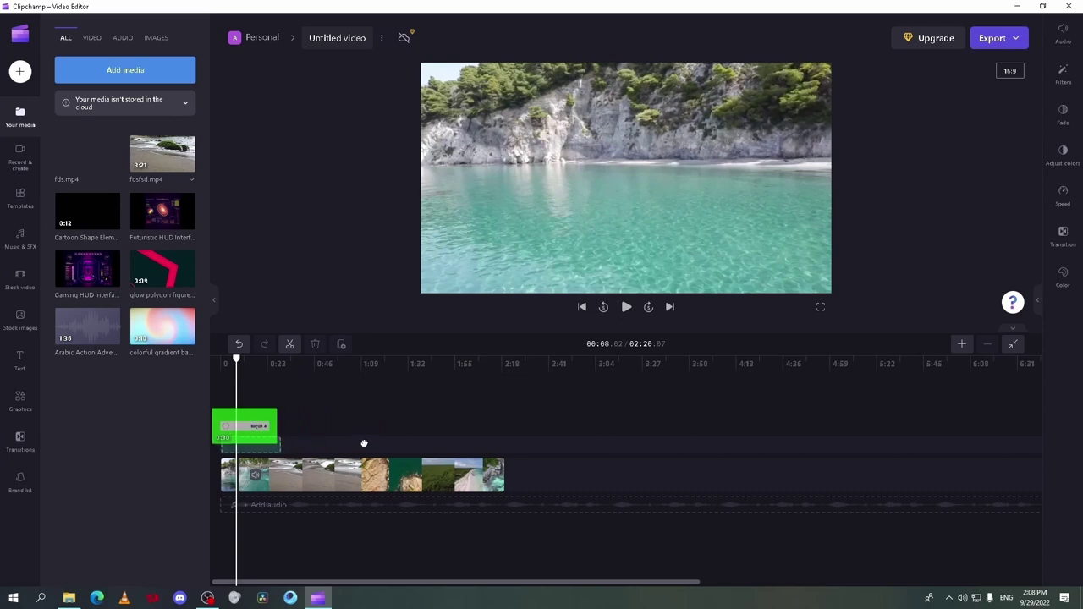
pyautogui.moveTo(364, 444); pyautogui.dragTo(360, 440)
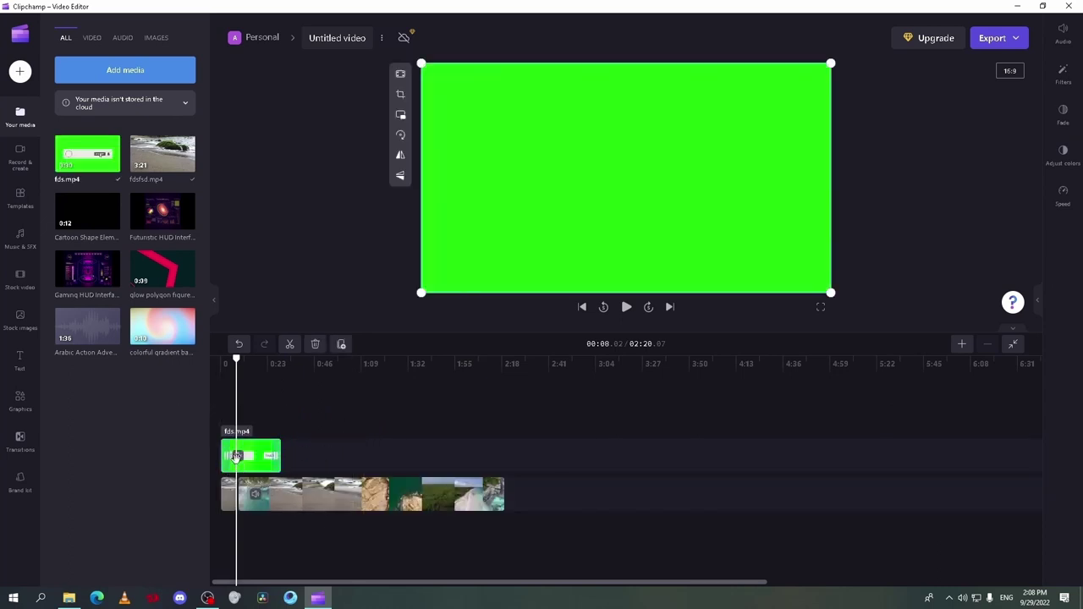
# Step: Shrink the fds.mp4 overlay to about a third of the frame width and place it in the frame's lower-left corner
pyautogui.moveTo(831, 292); pyautogui.dragTo(623, 175)
pyautogui.moveTo(571, 140); pyautogui.dragTo(551, 248)
pyautogui.moveTo(625, 298); pyautogui.dragTo(565, 256)
pyautogui.moveTo(529, 230); pyautogui.dragTo(525, 265)
# Step: Try rotating the fds.mp4 overlay through a full turn in four quarter-turn steps
pyautogui.click(401, 243)
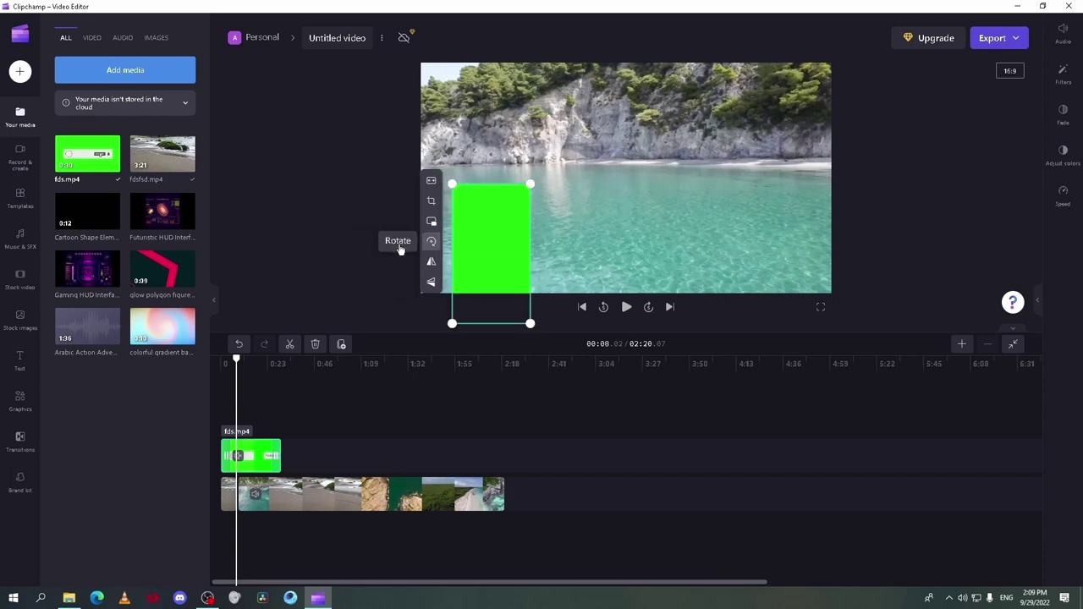
pyautogui.click(401, 243)
pyautogui.click(401, 243)
pyautogui.click(401, 243)
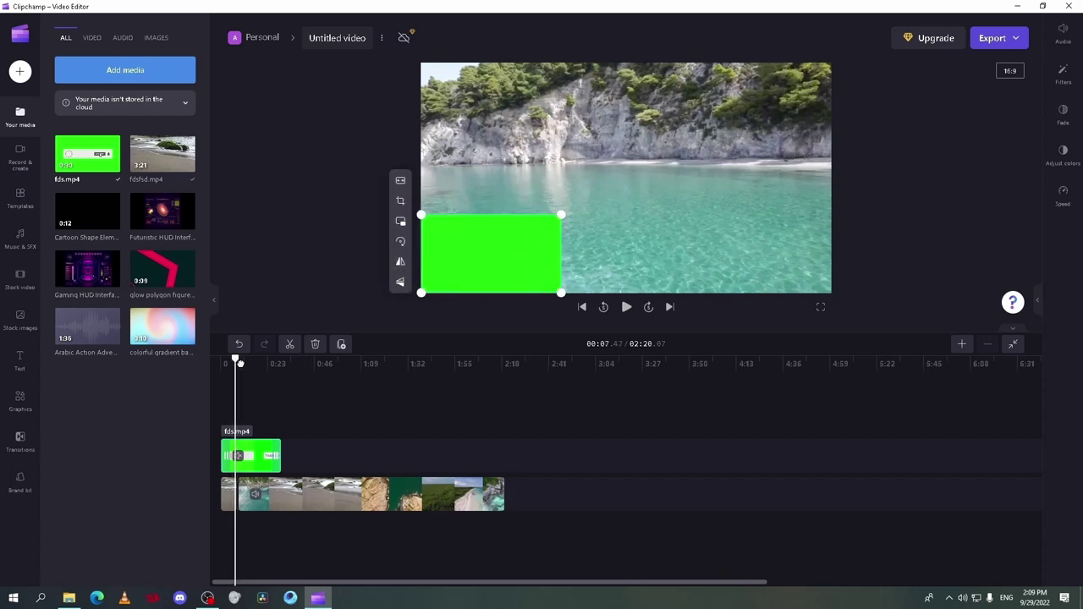
# Step: Add a plain text title at about 0:38 on a new track above the video clips
pyautogui.moveTo(237, 361); pyautogui.dragTo(296, 363)
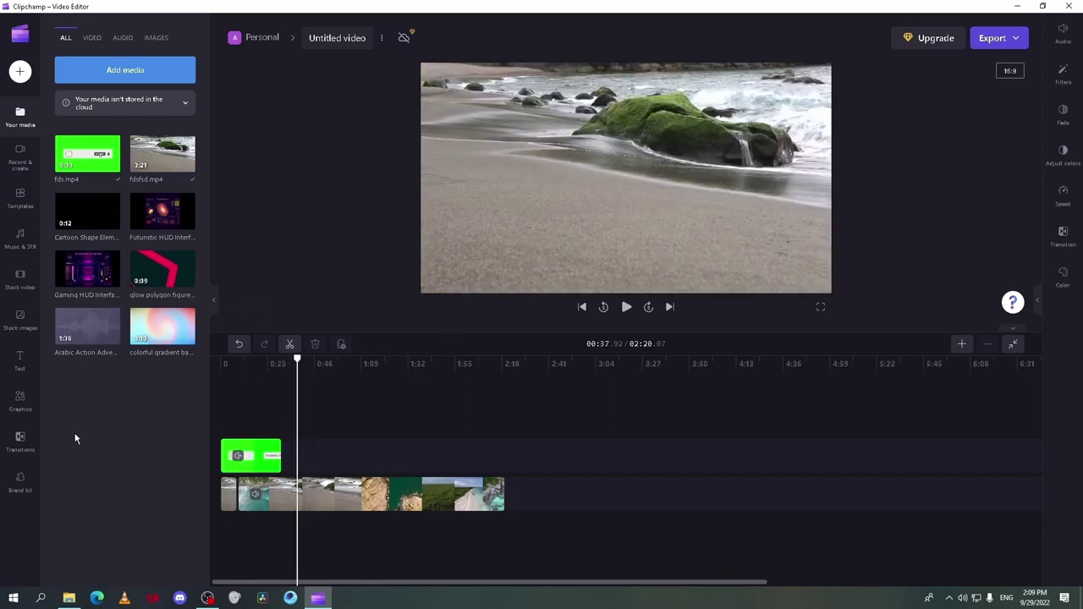
pyautogui.click(20, 362)
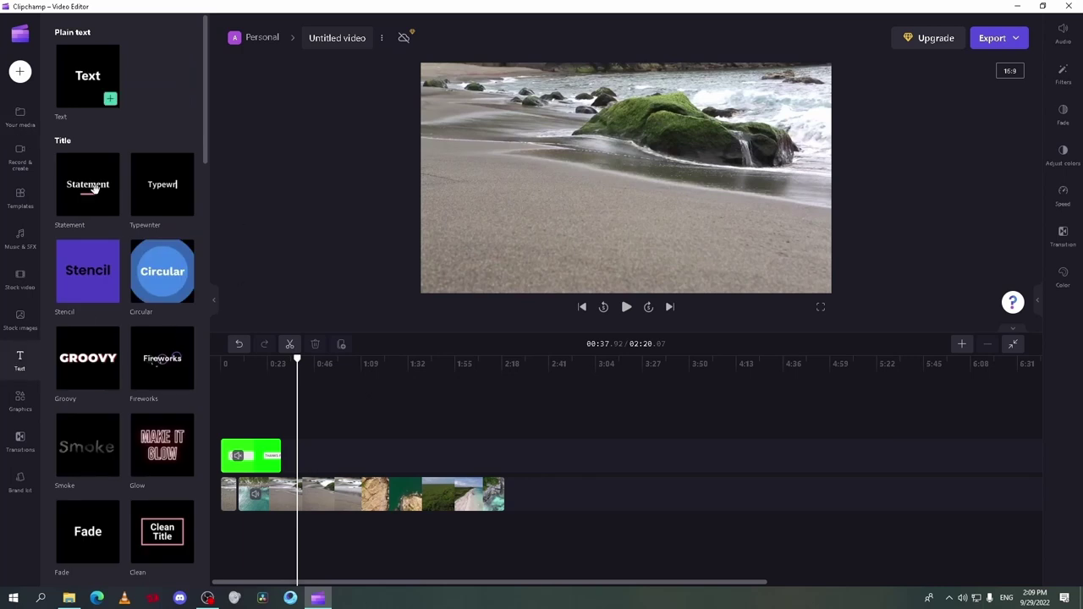
pyautogui.moveTo(82, 75); pyautogui.dragTo(319, 439)
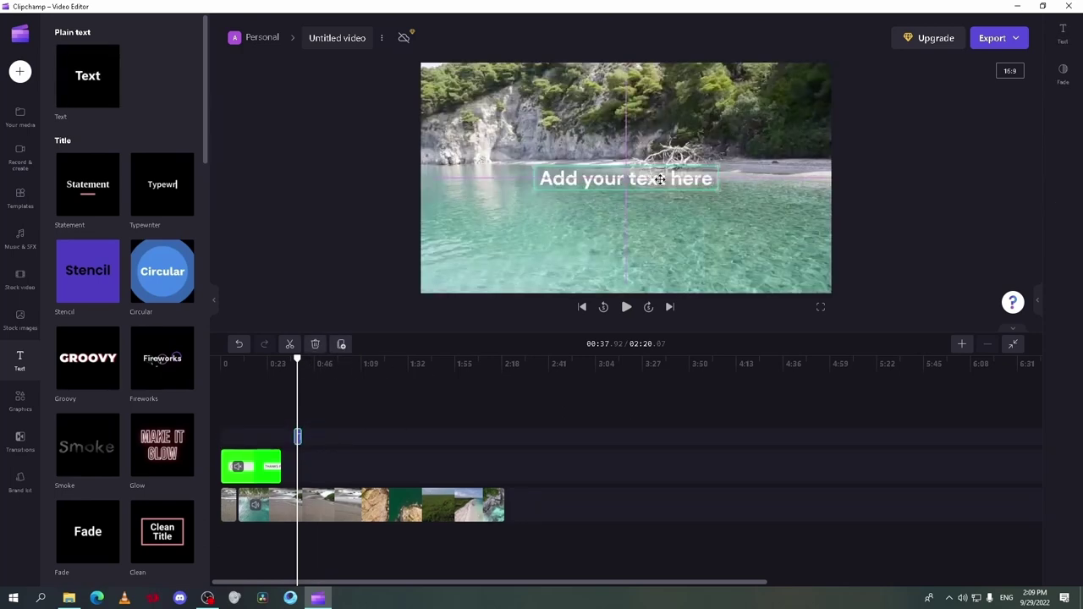
# Step: Replace the title's placeholder wording with "new text"
pyautogui.doubleClick(662, 178)
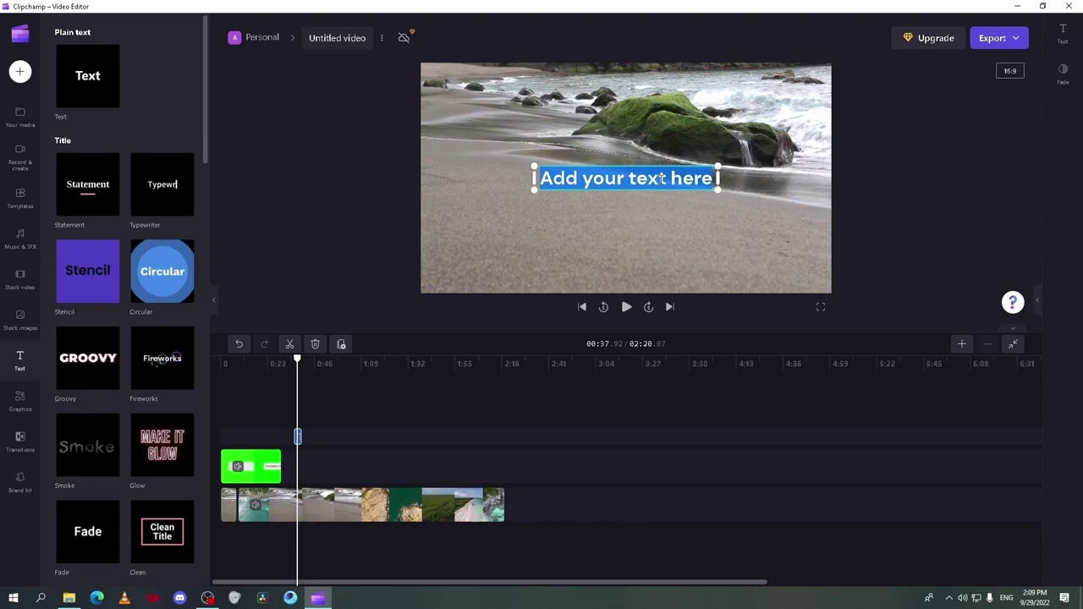
pyautogui.write('new new')
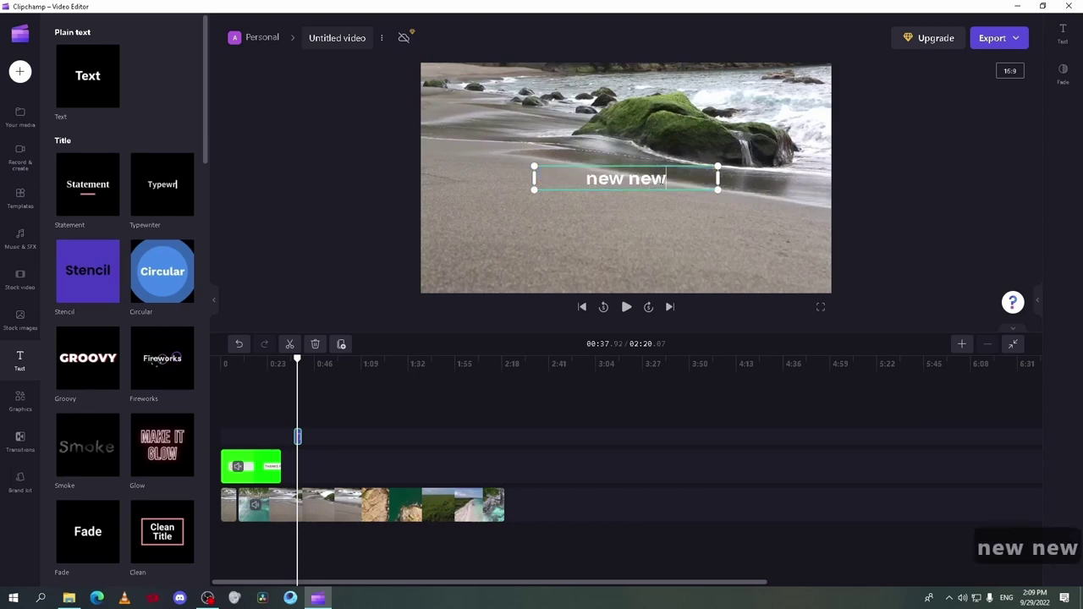
pyautogui.press('BackSpace')
pyautogui.write('xt')
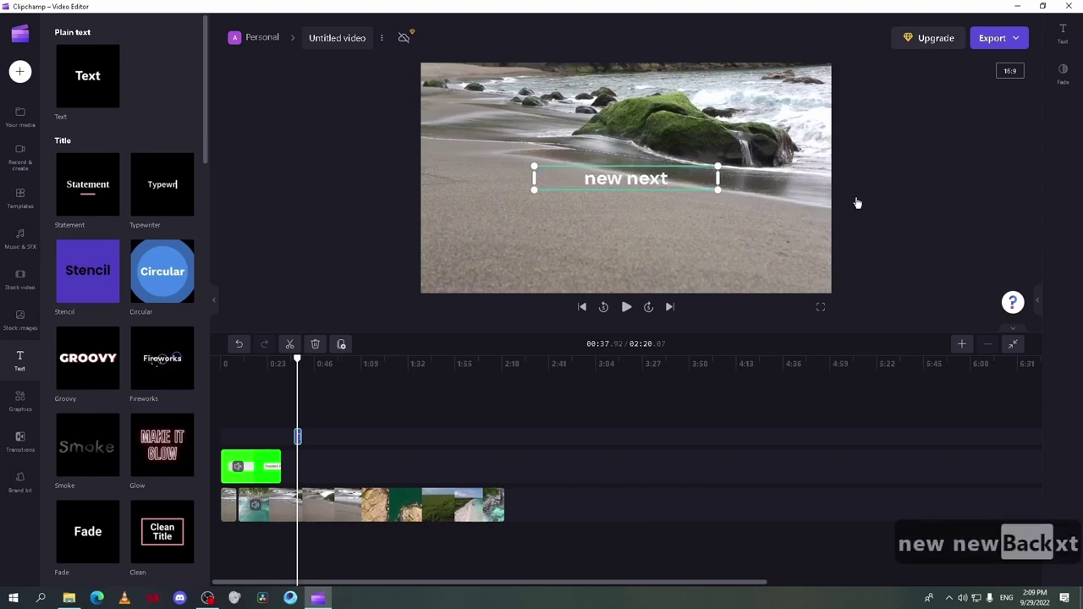
pyautogui.press('BackSpace')
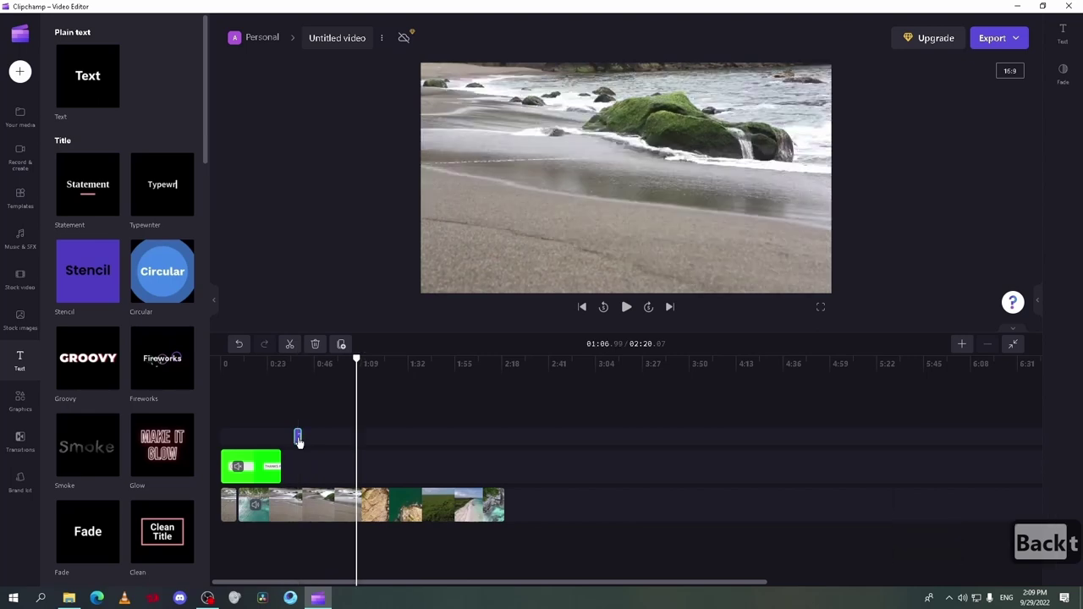
# Step: Set the title's font to Luckiest Guy and show the title in the preview at about 0:38
pyautogui.click(1038, 300)
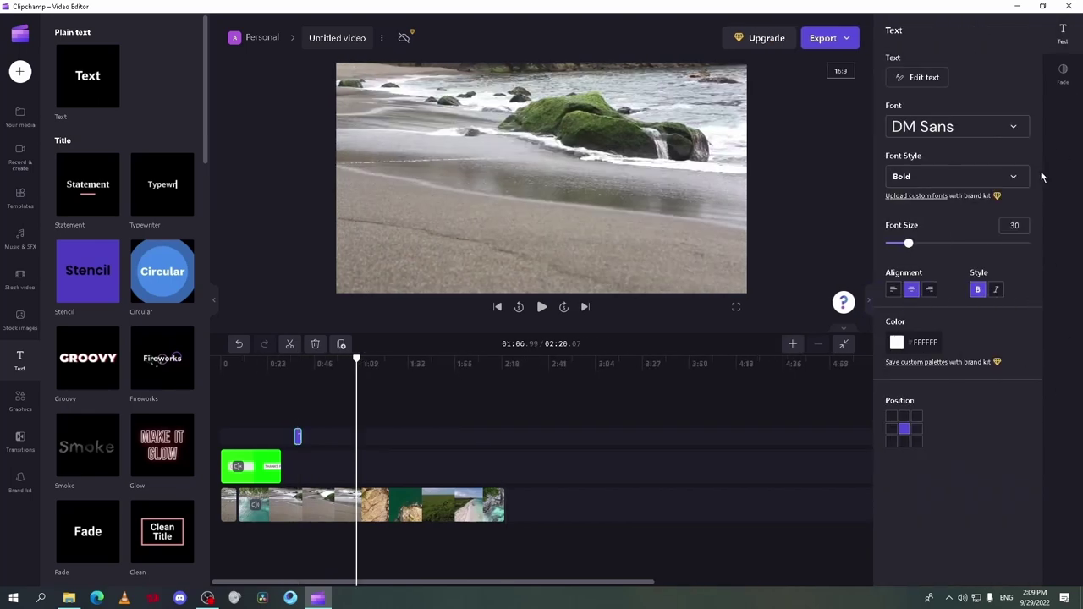
pyautogui.click(965, 132)
pyautogui.scroll(-3, 943, 372)
pyautogui.click(923, 320)
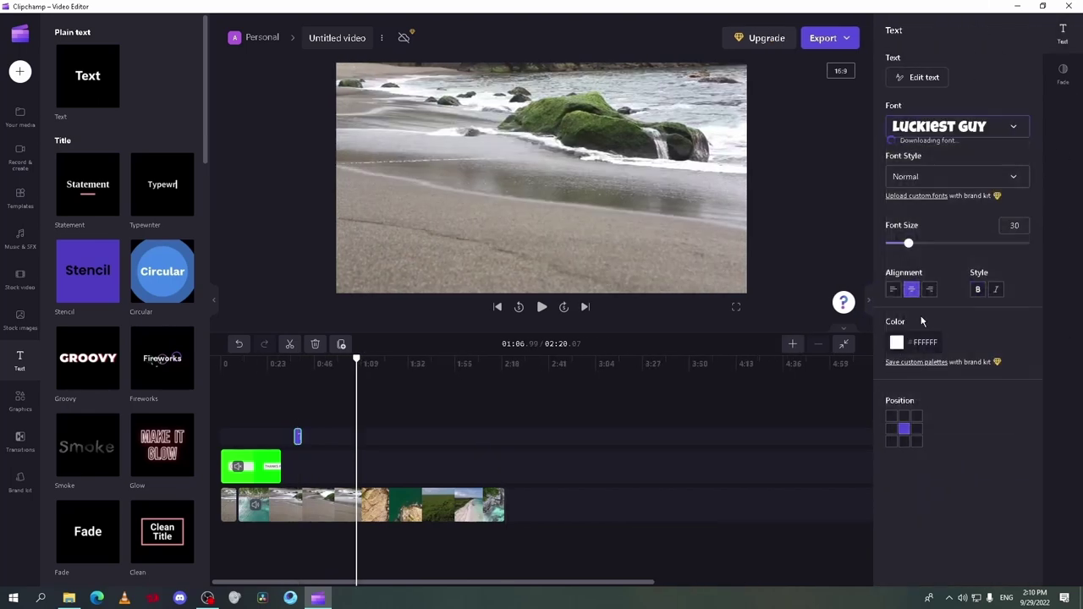
pyautogui.moveTo(310, 362); pyautogui.dragTo(298, 362)
pyautogui.click(982, 136)
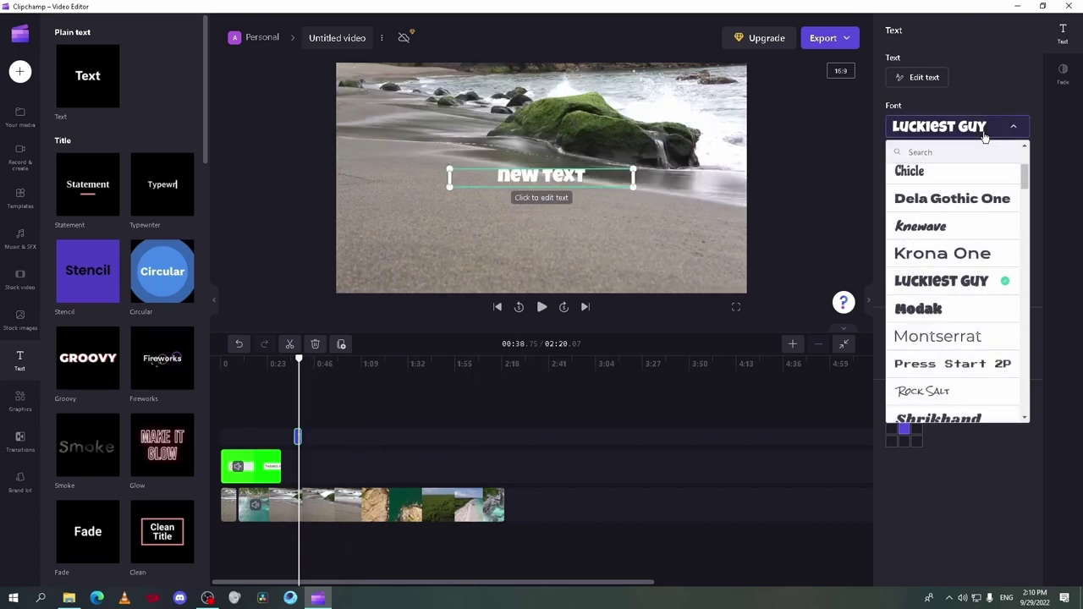
pyautogui.click(985, 135)
# Step: Leave the title's font style at Normal and increase its font size to about 63
pyautogui.click(972, 175)
pyautogui.click(939, 203)
pyautogui.click(937, 241)
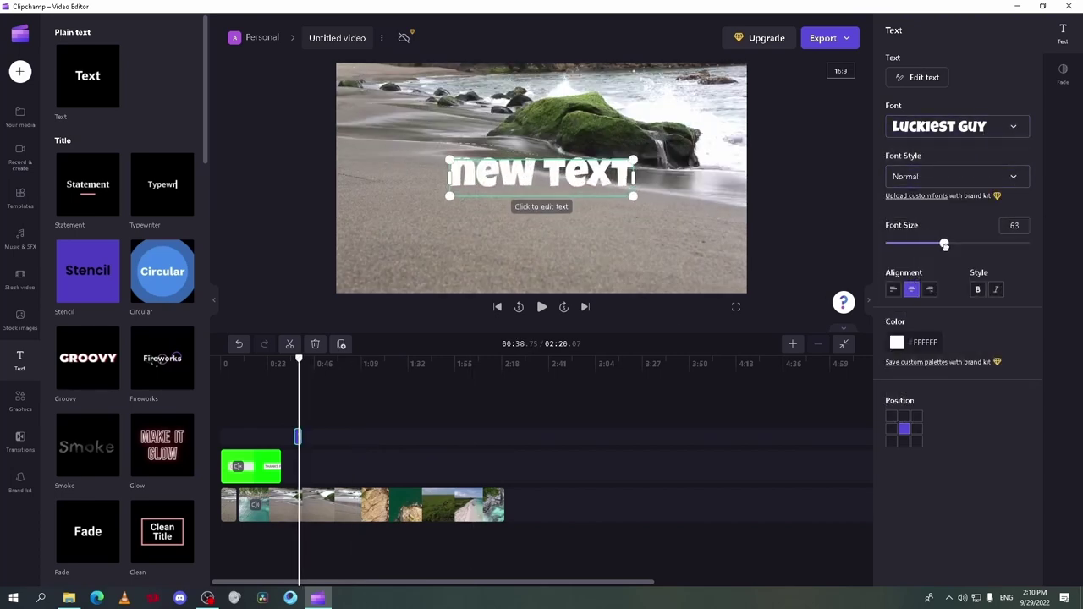
# Step: Try left alignment, right alignment and bold on the title, returning it to centred and non-bold
pyautogui.click(896, 291)
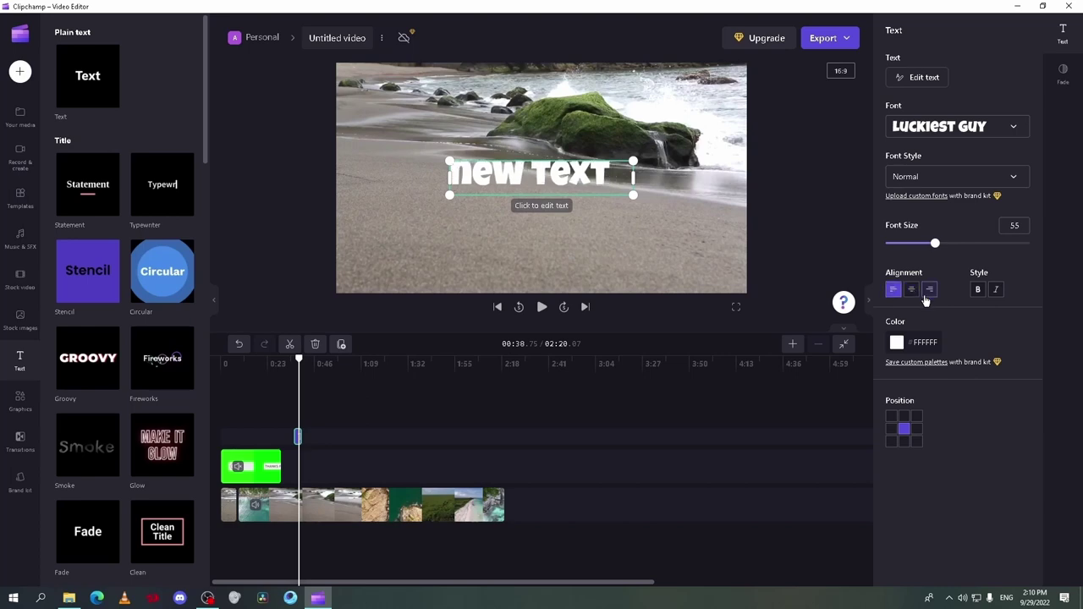
pyautogui.click(930, 291)
pyautogui.click(912, 291)
pyautogui.click(977, 289)
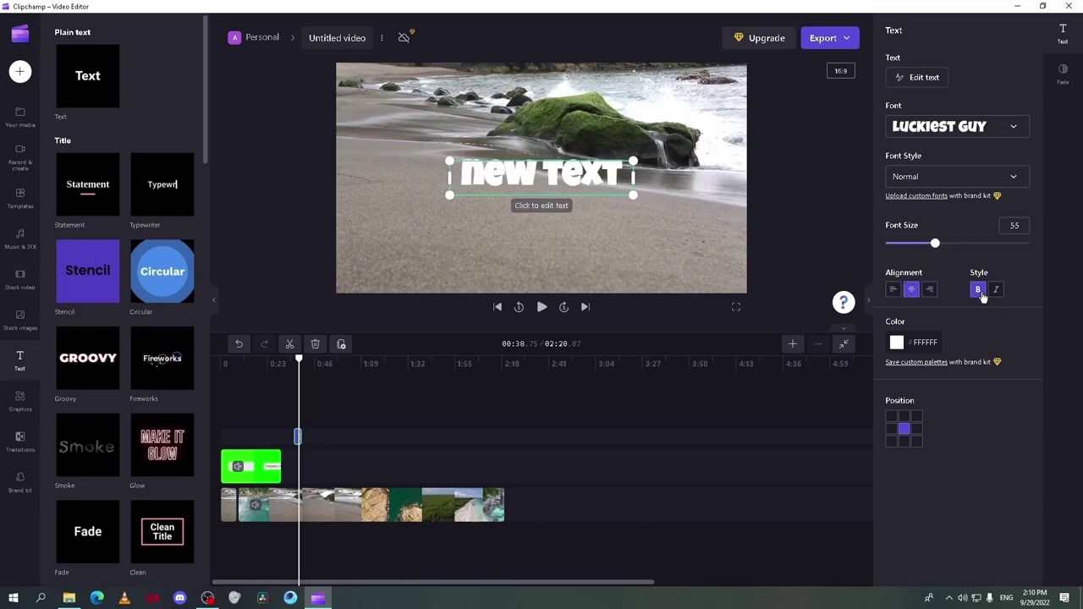
pyautogui.click(978, 289)
# Step: Try the upper-right and lower-left position presets for the title and settle on the middle-left of the frame
pyautogui.click(916, 417)
pyautogui.click(892, 441)
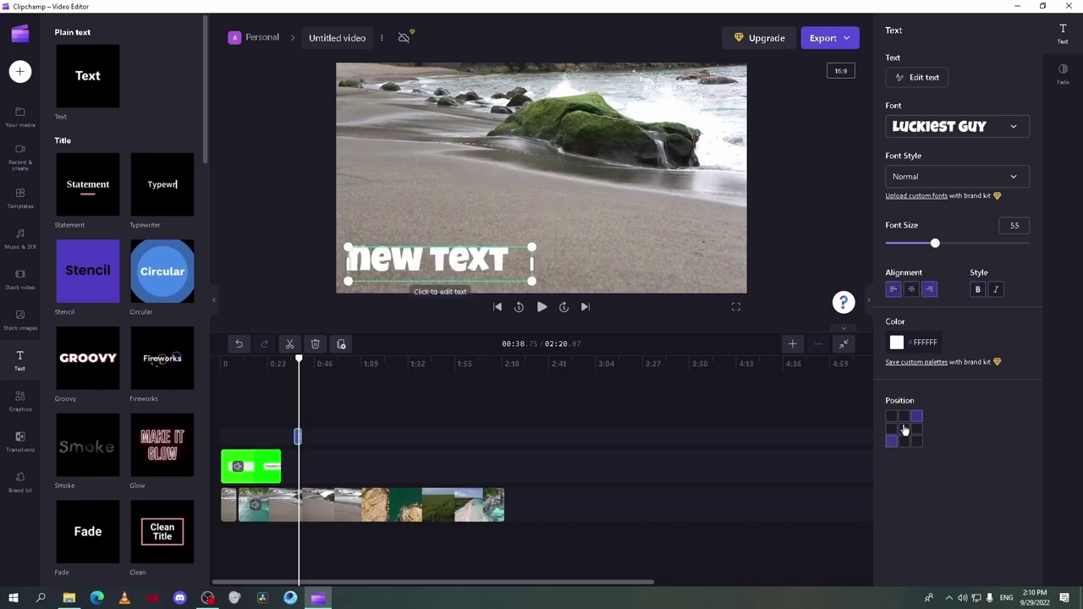
pyautogui.click(892, 429)
# Step: Change the title's text color to yellow, #FBE555
pyautogui.click(897, 342)
pyautogui.click(944, 478)
pyautogui.click(819, 447)
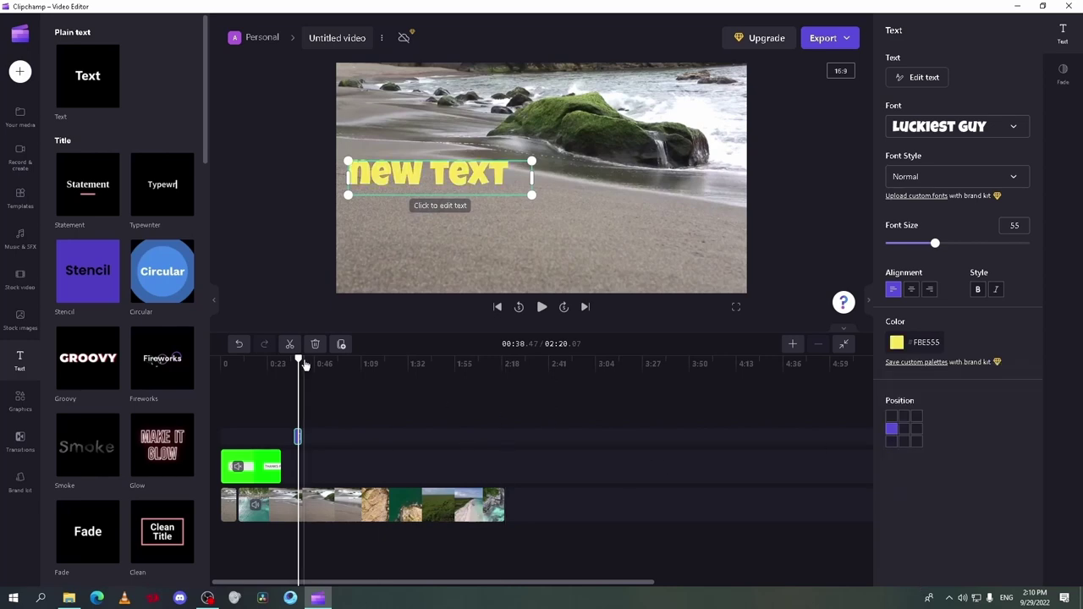
# Step: Split the long beach clip at about 0:58 and add a Spin transition lasting 2.81 s at the cut
pyautogui.click(338, 364)
pyautogui.press('s')
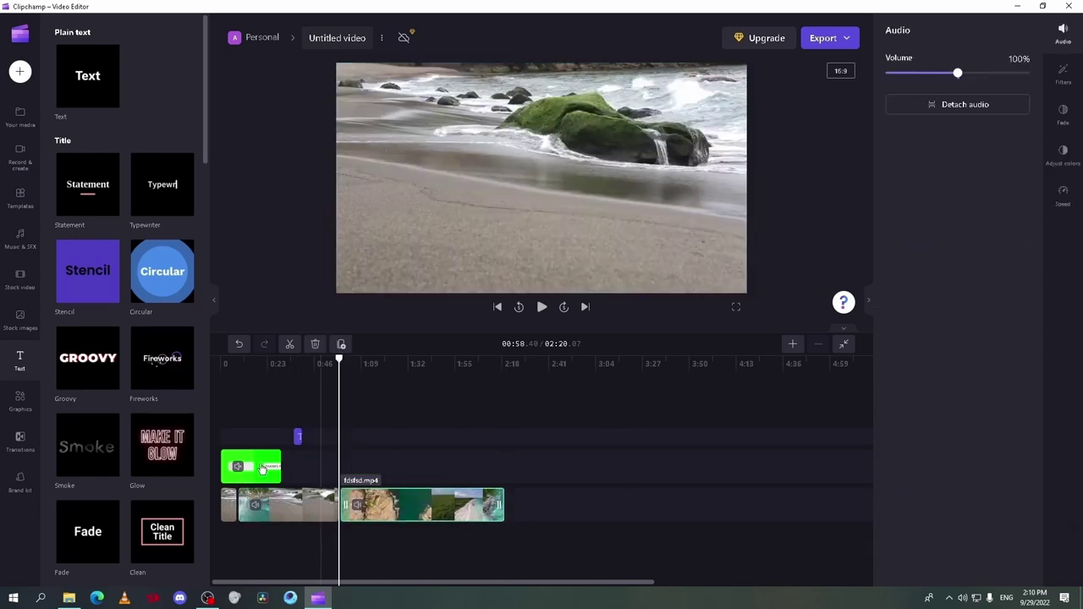
pyautogui.click(36, 440)
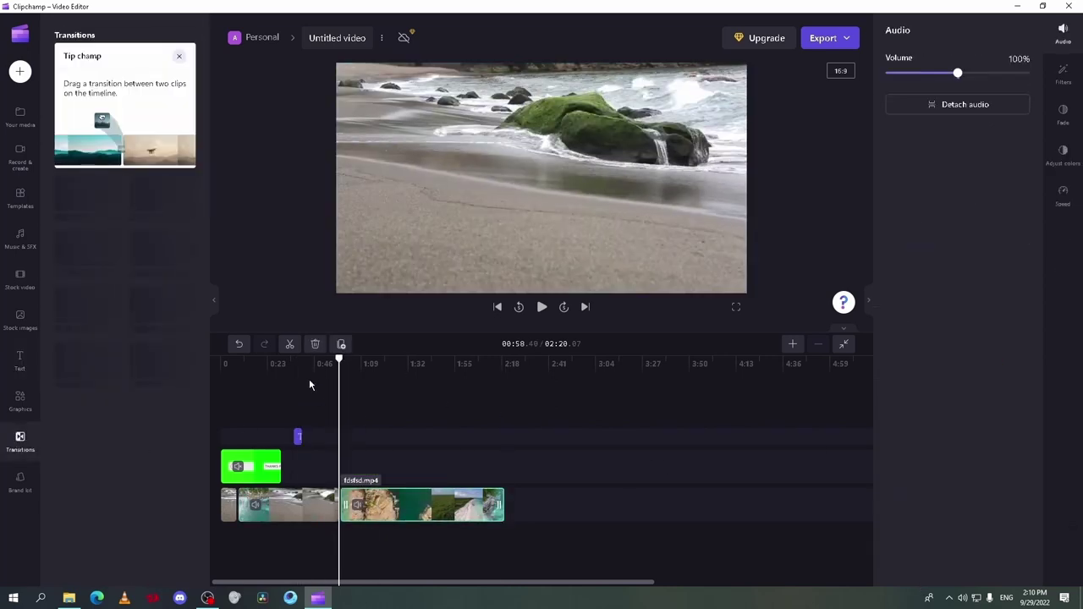
pyautogui.click(394, 464)
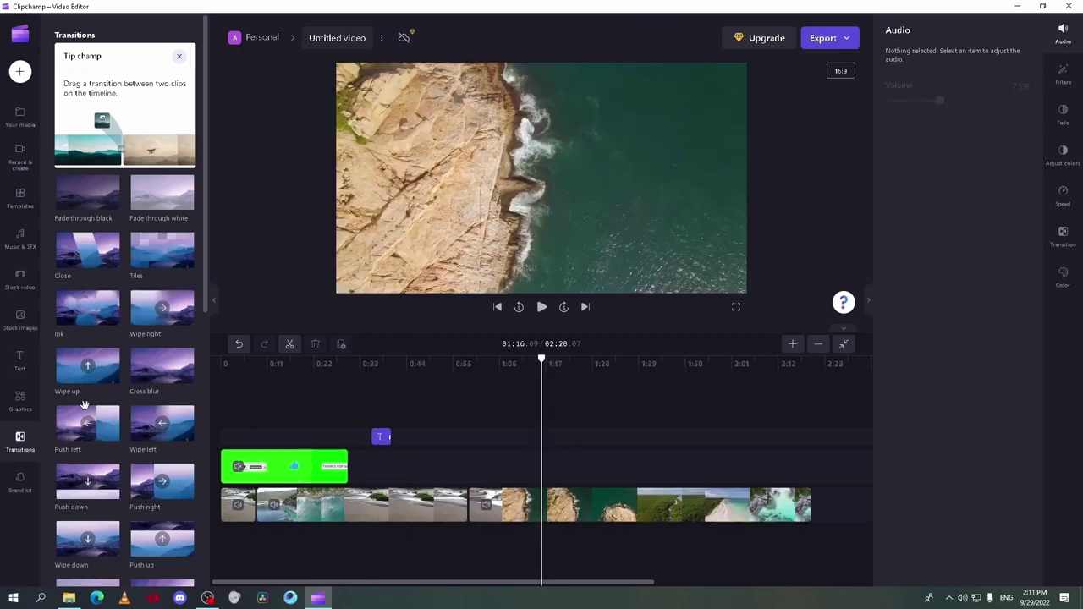
pyautogui.moveTo(68, 410); pyautogui.dragTo(470, 511)
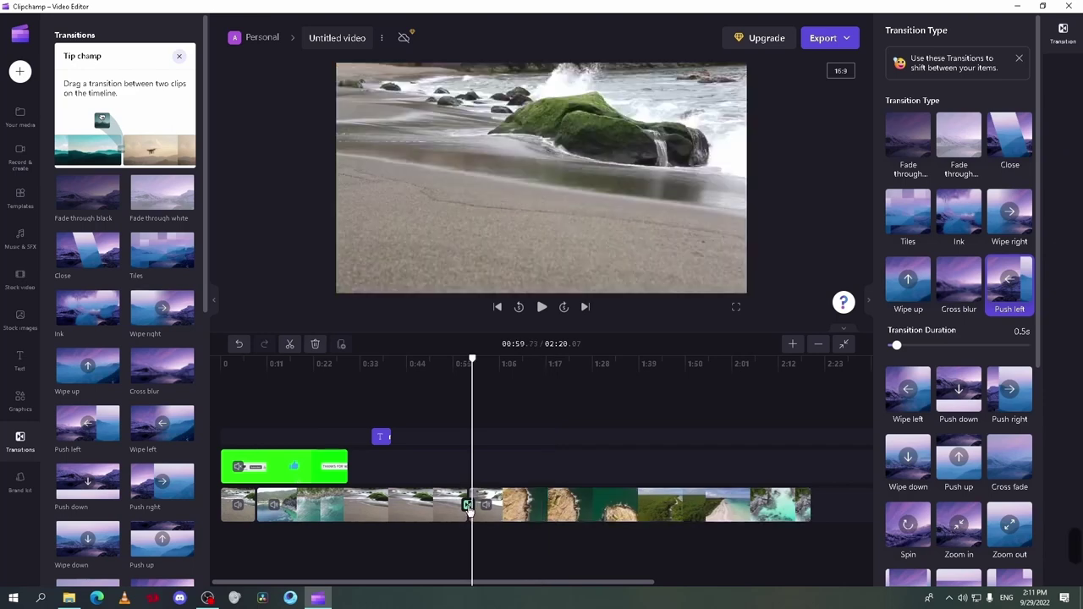
pyautogui.scroll(-3, 964, 347)
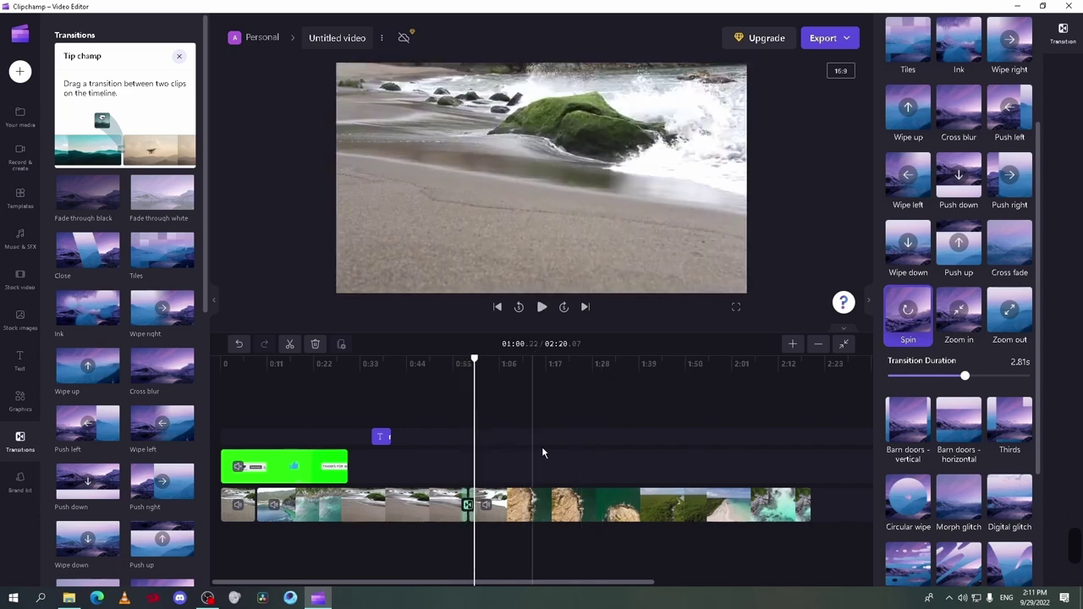
# Step: Try flipping the last video clip horizontally and rotating it, returning it to its original orientation
pyautogui.click(578, 505)
pyautogui.click(314, 156)
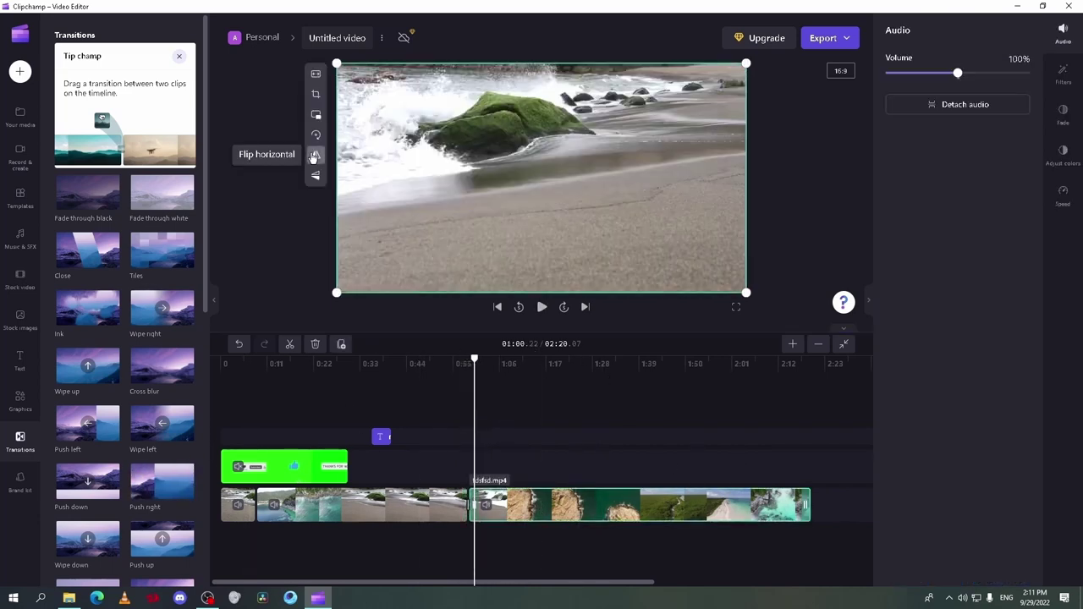
pyautogui.click(315, 135)
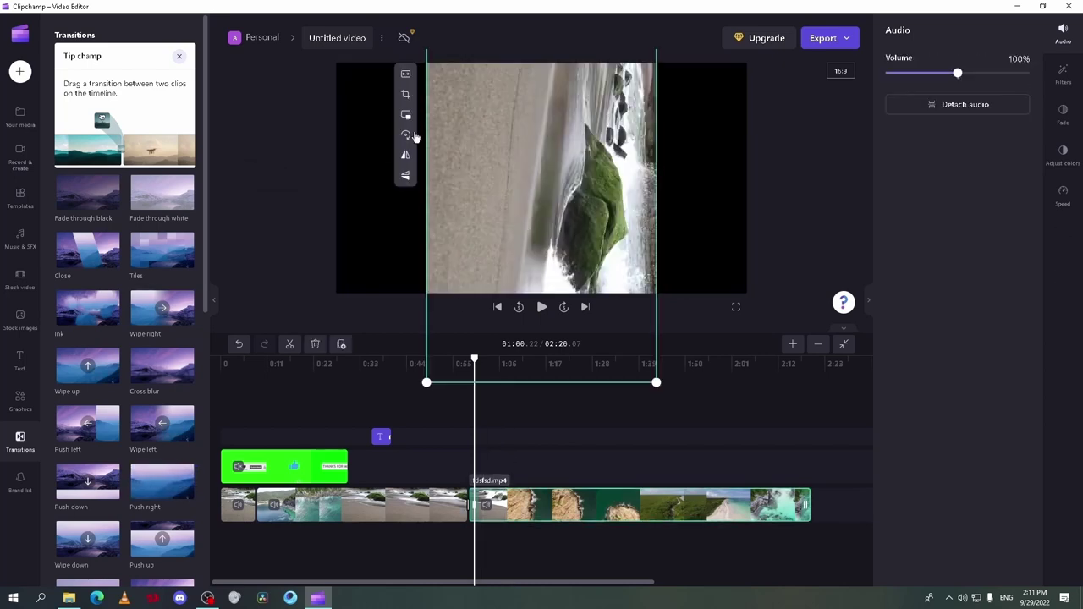
pyautogui.click(413, 137)
pyautogui.click(315, 135)
pyautogui.click(406, 135)
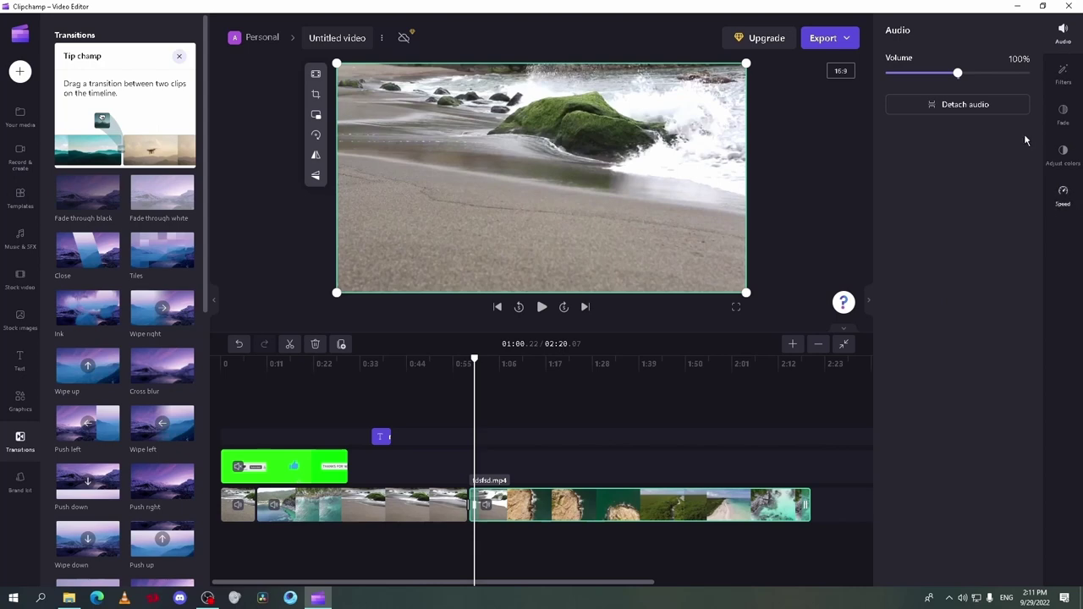
# Step: Detach the last video clip's audio onto its own track and lower the video clip's volume to about 24%
pyautogui.click(965, 104)
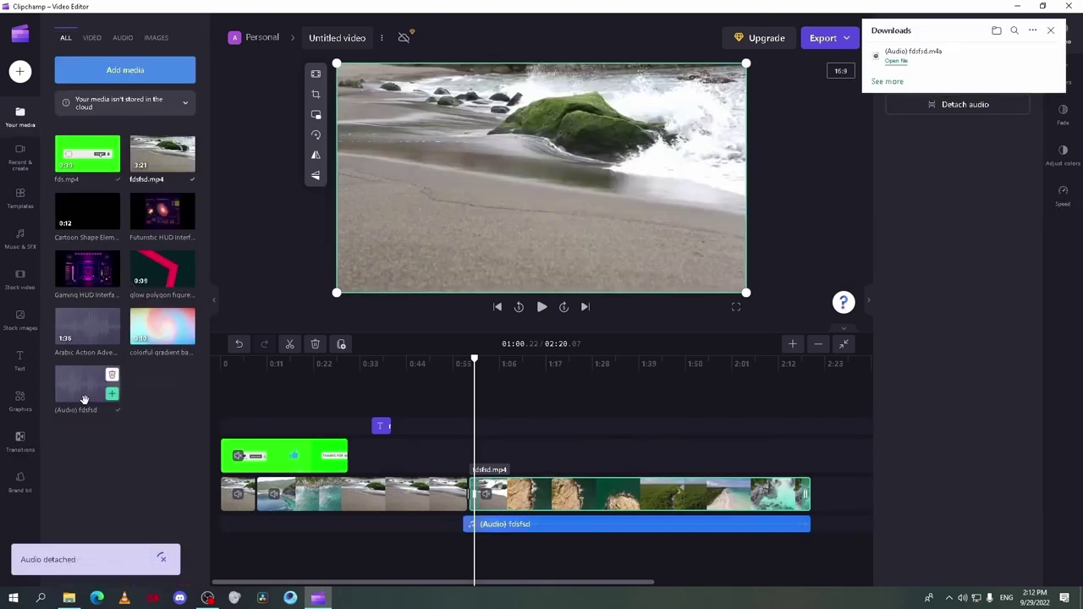
pyautogui.click(584, 526)
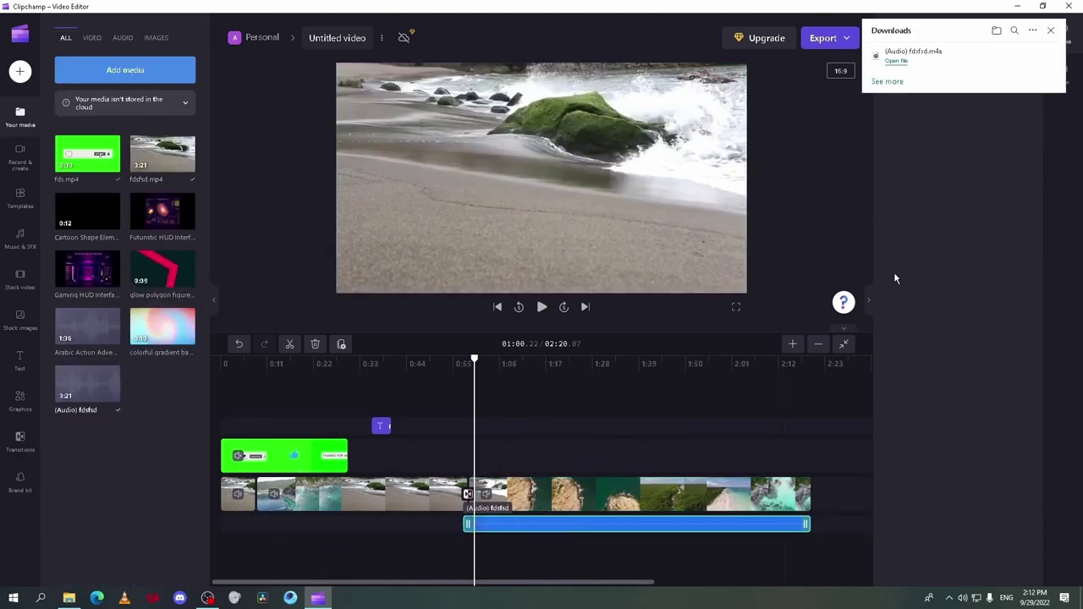
pyautogui.click(668, 495)
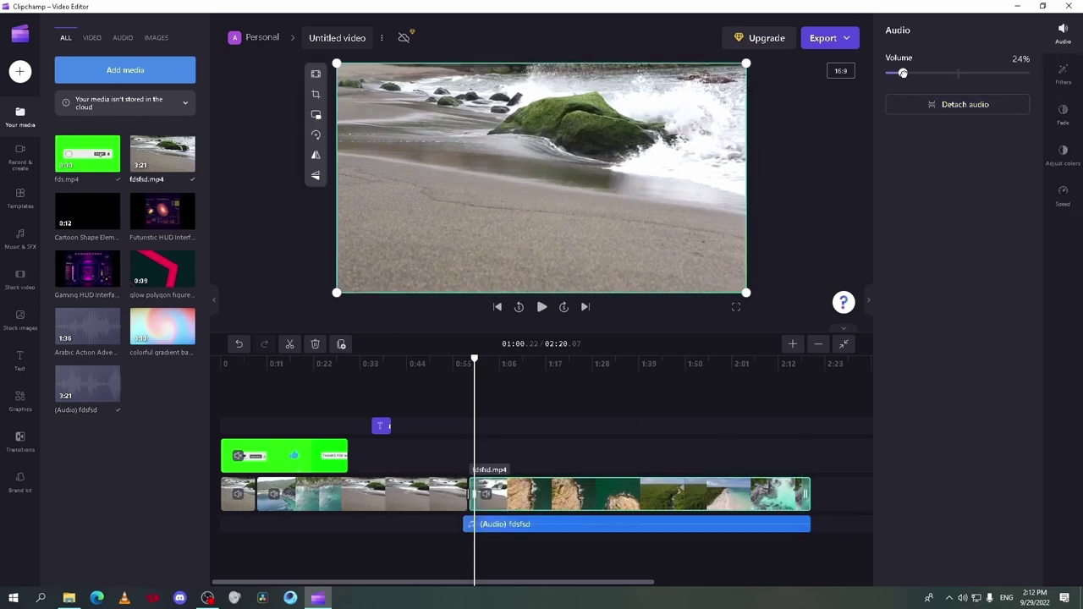
# Step: Apply the Cartoon filter to the last video clip and slightly reduce its halftone dot opacity
pyautogui.click(1066, 78)
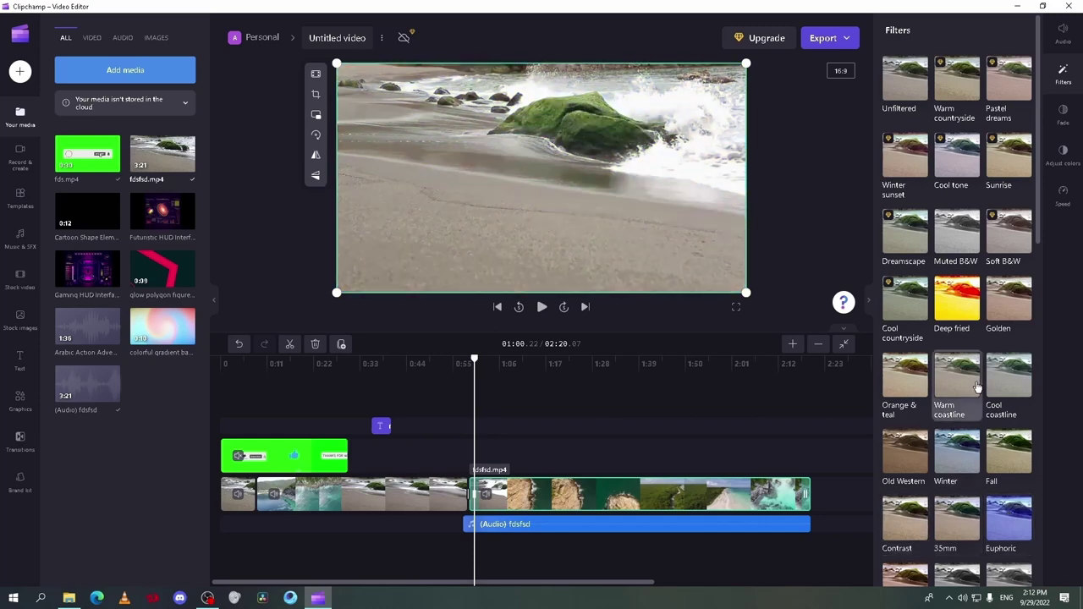
pyautogui.scroll(-10, 977, 386)
pyautogui.click(906, 478)
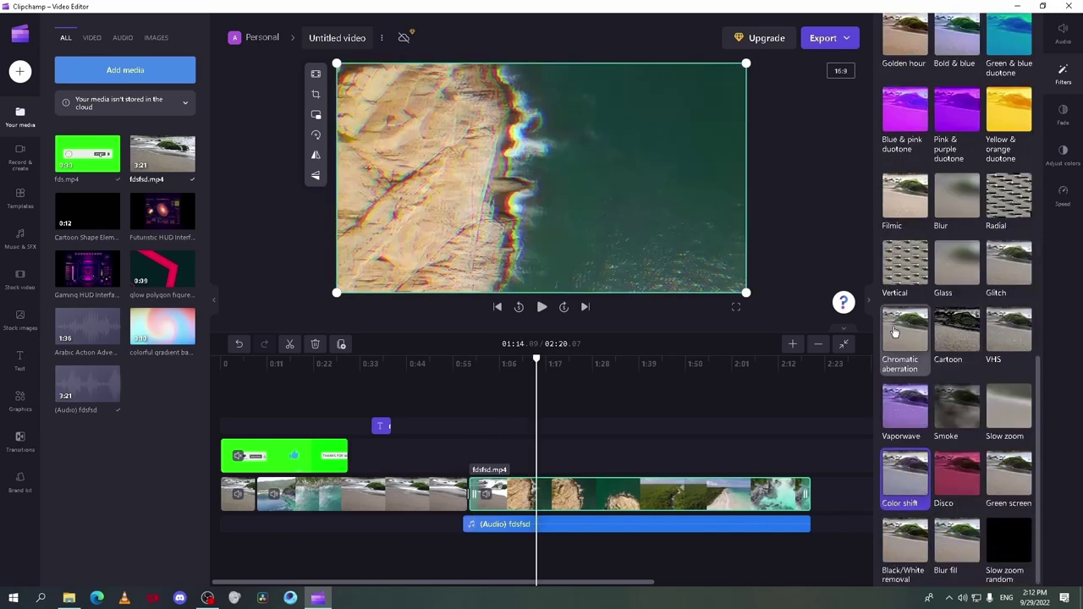
pyautogui.click(957, 330)
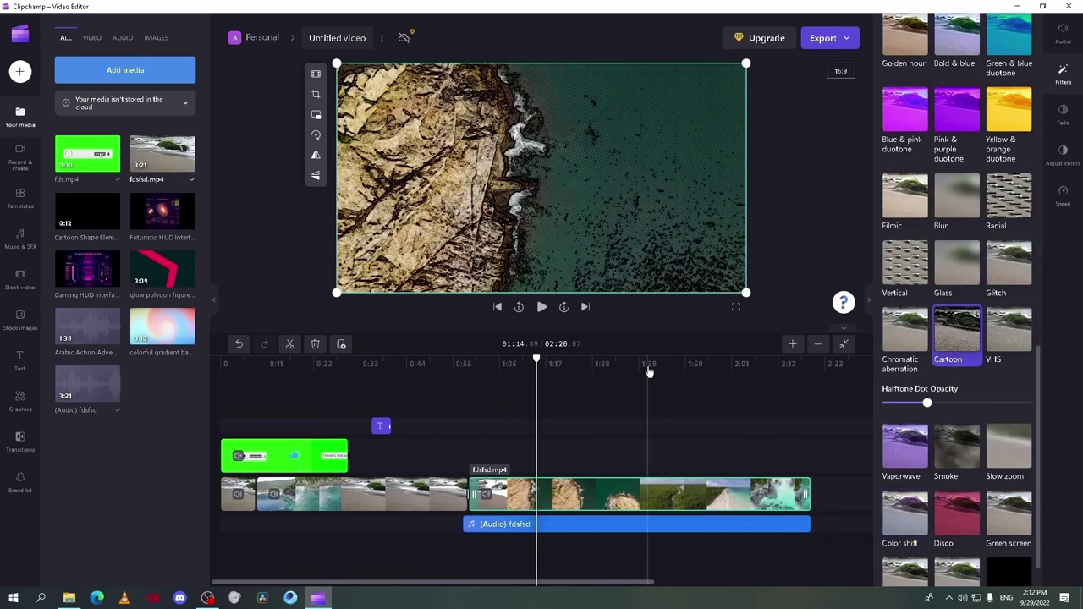
pyautogui.moveTo(938, 404)
pyautogui.mouseDown()
pyautogui.moveTo(883, 404)
pyautogui.moveTo(945, 404)
pyautogui.moveTo(918, 404)
pyautogui.mouseUp()
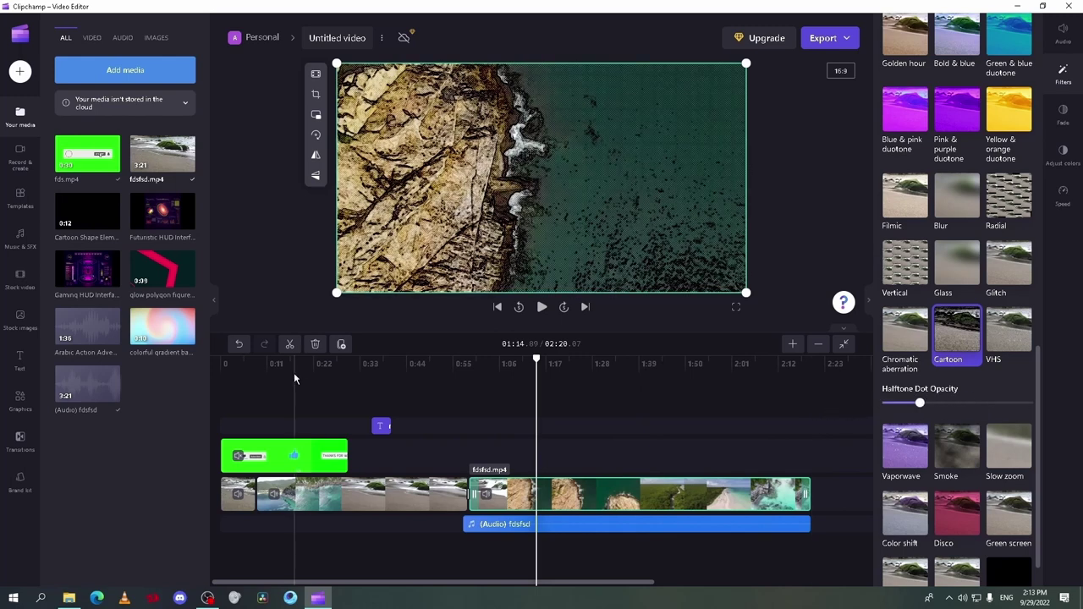
# Step: Apply the Green screen filter to the fds.mp4 overlay at about 0:17 and set its screen threshold to the minimum
pyautogui.click(293, 372)
pyautogui.click(434, 281)
pyautogui.scroll(-4, 974, 297)
pyautogui.click(1007, 477)
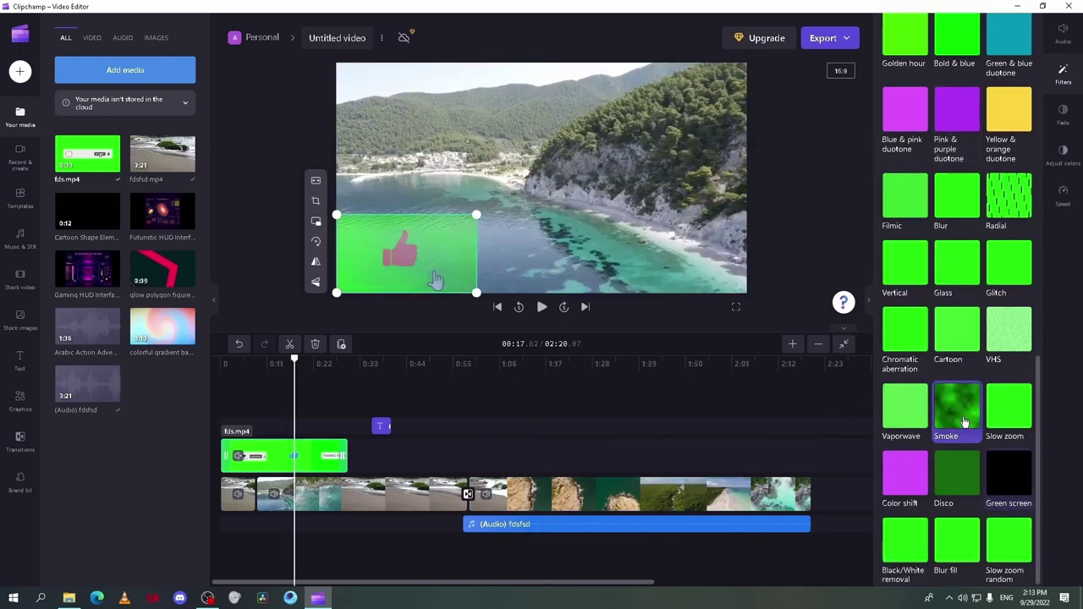
pyautogui.moveTo(985, 540); pyautogui.dragTo(883, 537)
# Step: Keep the overlay's screen color Green, raise its screen threshold to just over half, and shrink the overlay into the frame's lower-left corner
pyautogui.click(263, 365)
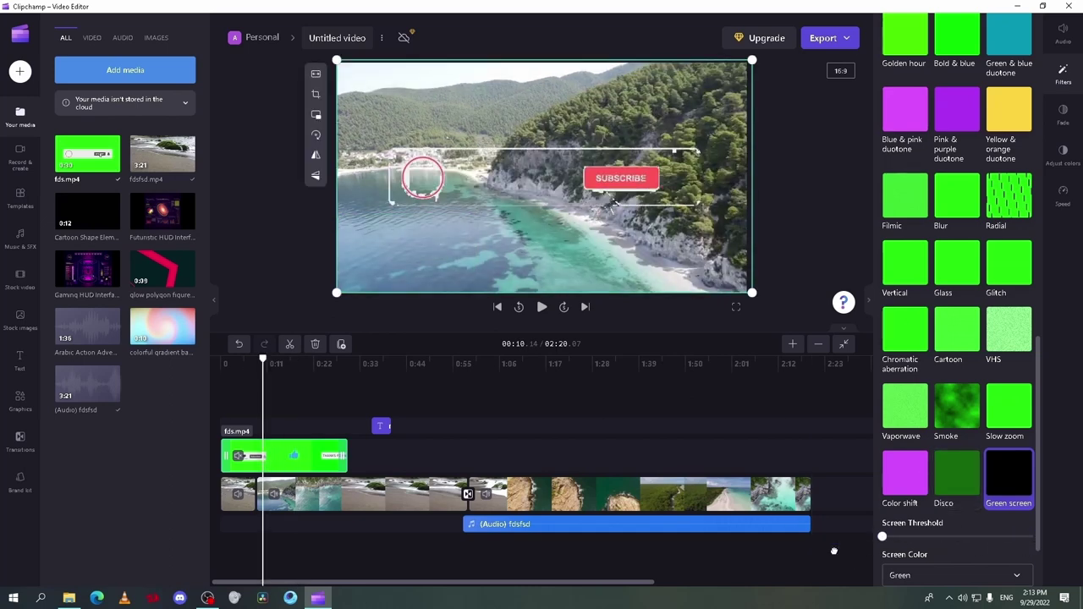
pyautogui.scroll(-2, 985, 506)
pyautogui.click(974, 489)
pyautogui.click(976, 496)
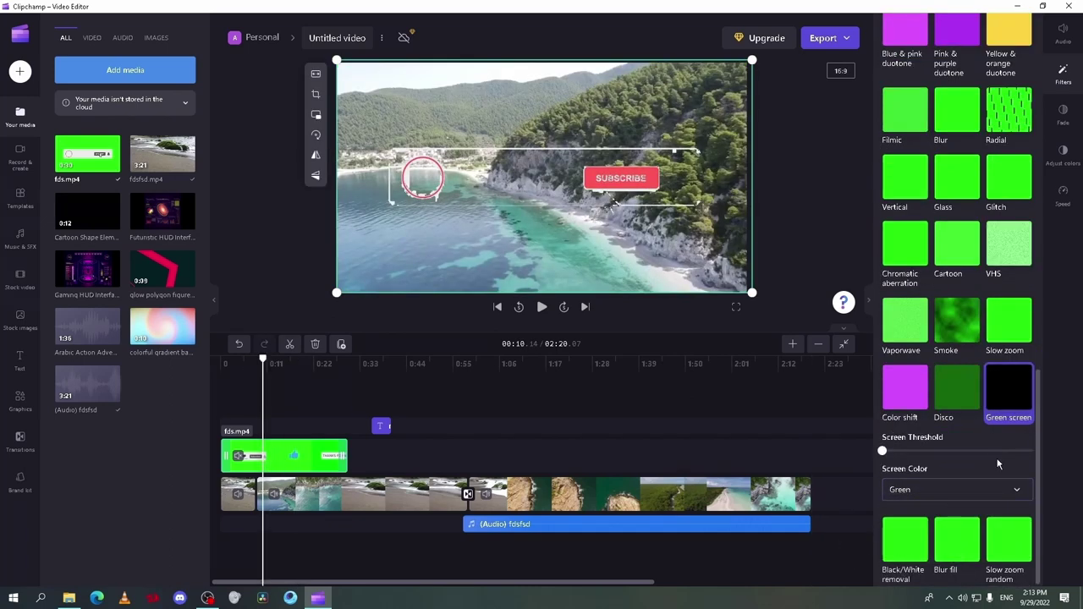
pyautogui.moveTo(263, 362); pyautogui.dragTo(308, 364)
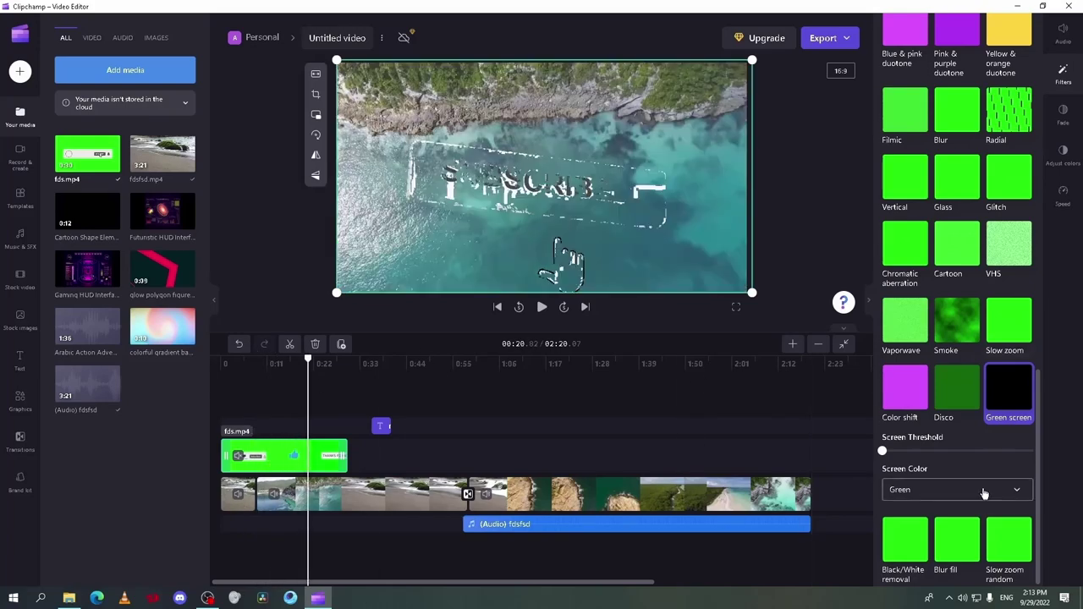
pyautogui.moveTo(882, 450); pyautogui.dragTo(909, 450)
pyautogui.click(267, 364)
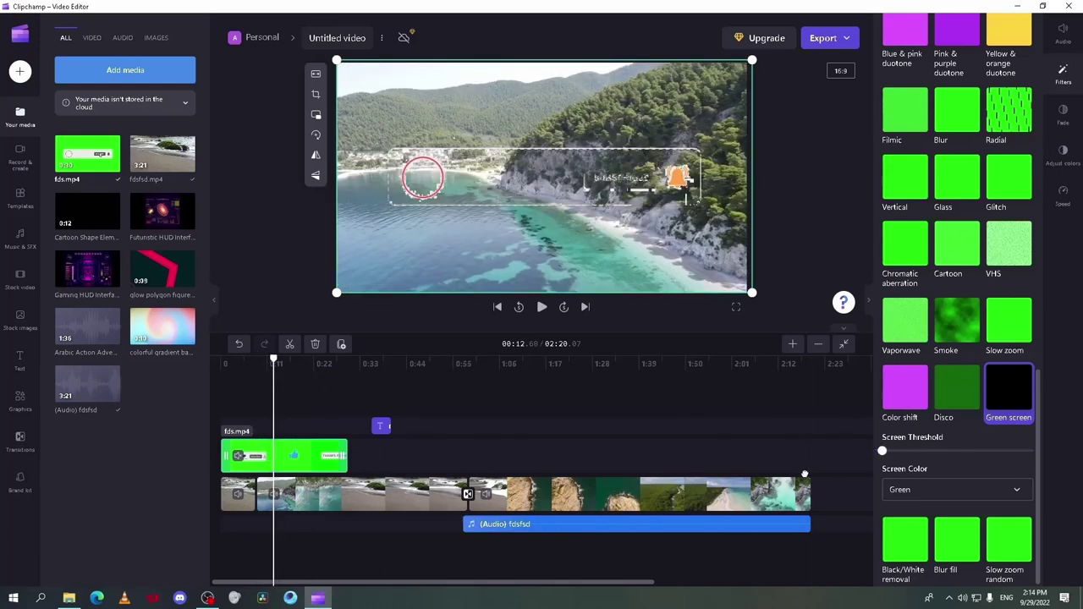
pyautogui.click(253, 370)
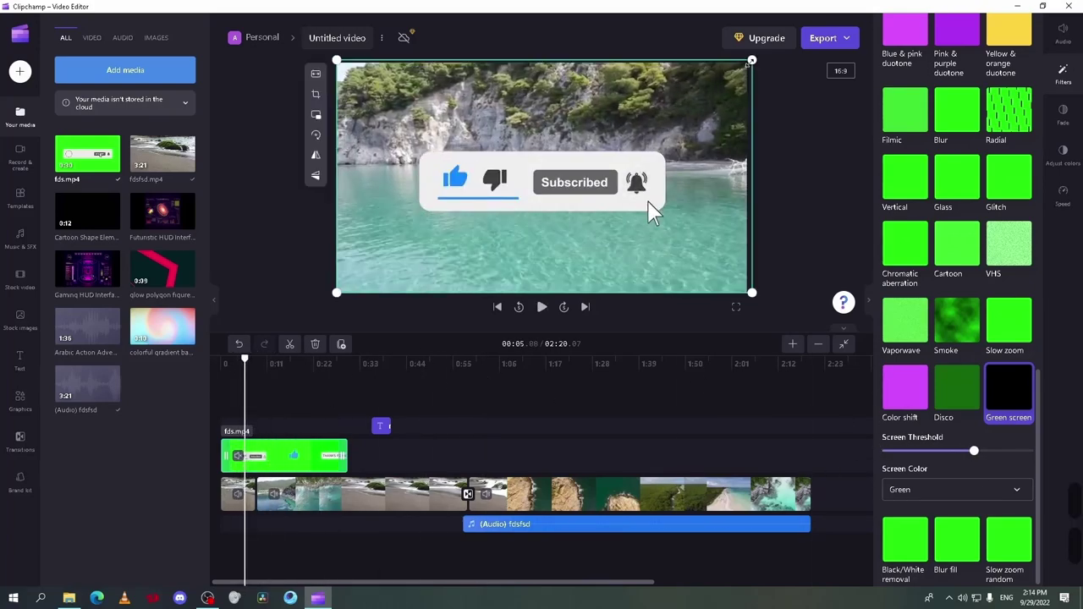
pyautogui.moveTo(752, 61); pyautogui.dragTo(517, 192)
# Step: Give the first short video clip a 2.0 s fade-in and set its fade-out to the maximum
pyautogui.scroll(5, 980, 404)
pyautogui.click(237, 494)
pyautogui.click(1063, 114)
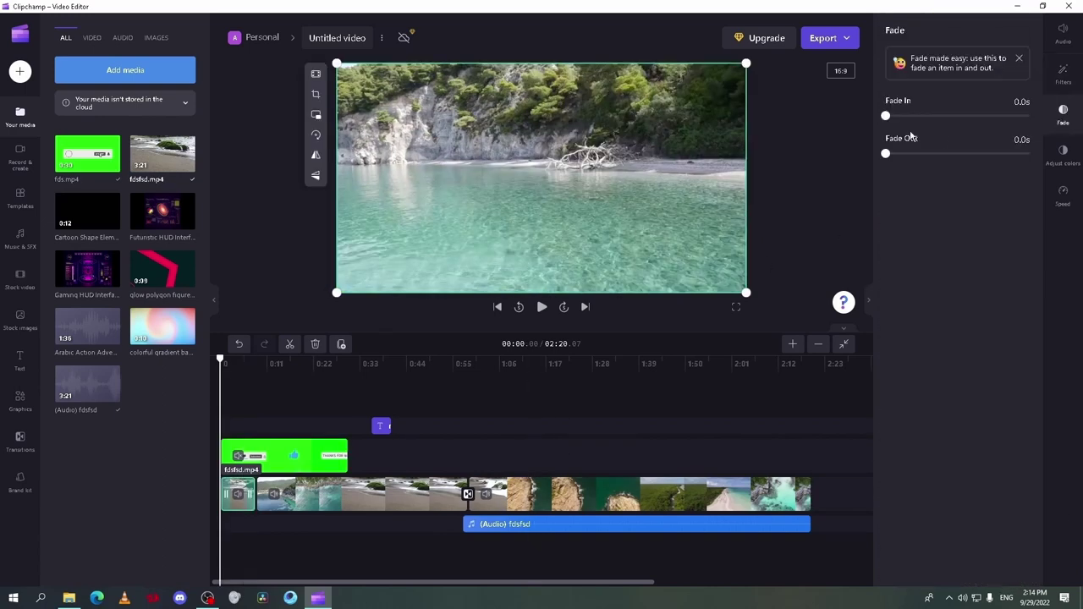
pyautogui.moveTo(885, 114); pyautogui.dragTo(1030, 115)
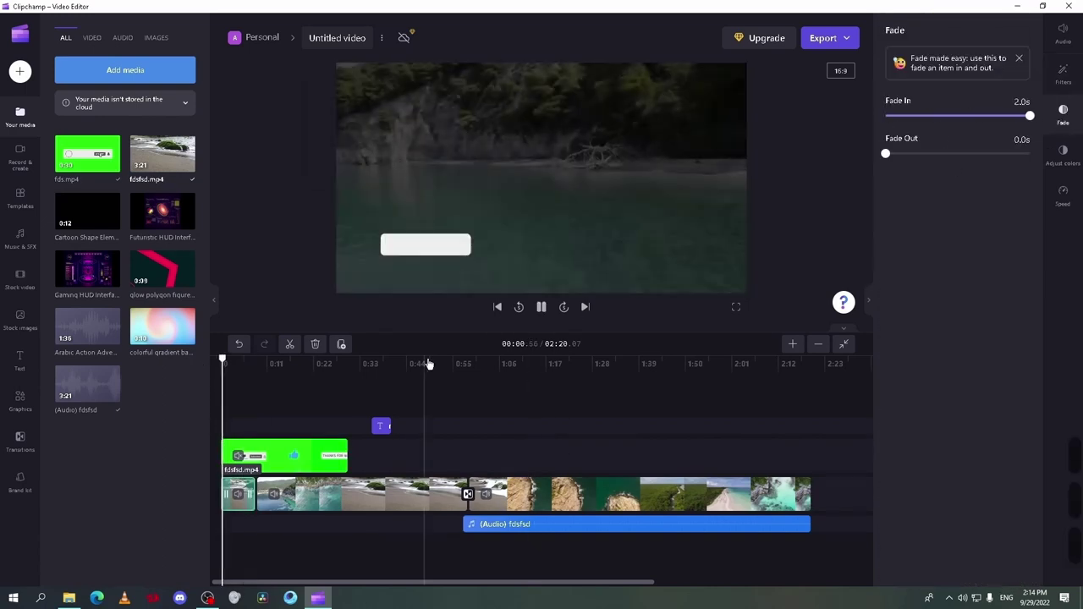
pyautogui.click(254, 363)
pyautogui.moveTo(886, 153); pyautogui.dragTo(1030, 153)
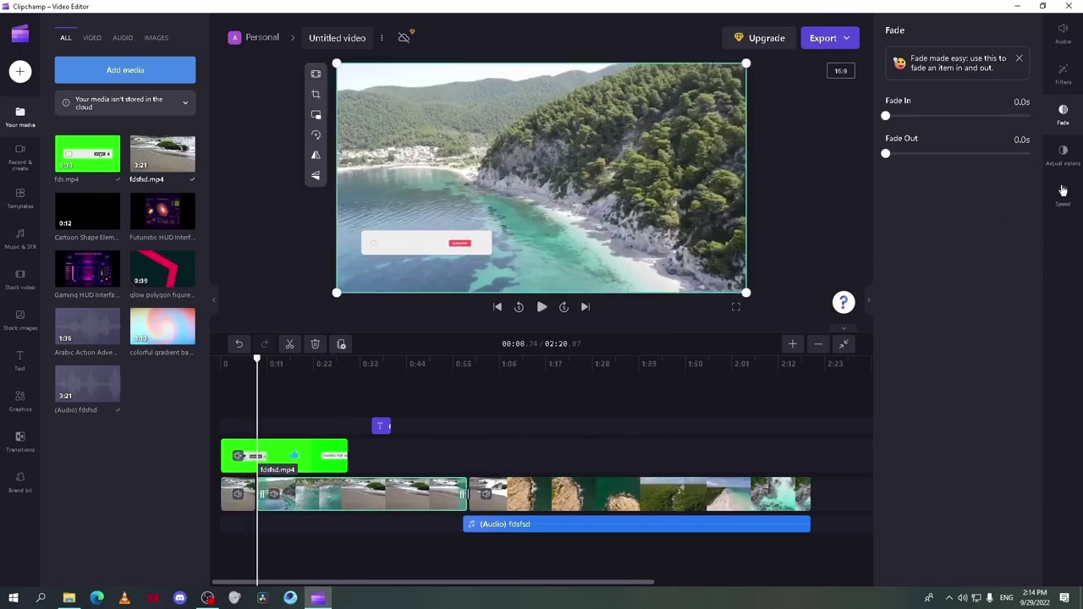
# Step: Adjust the second video clip's colors with strong saturation, slightly higher exposure, warmer temperature and more contrast, keeping opacity at full
pyautogui.click(1065, 153)
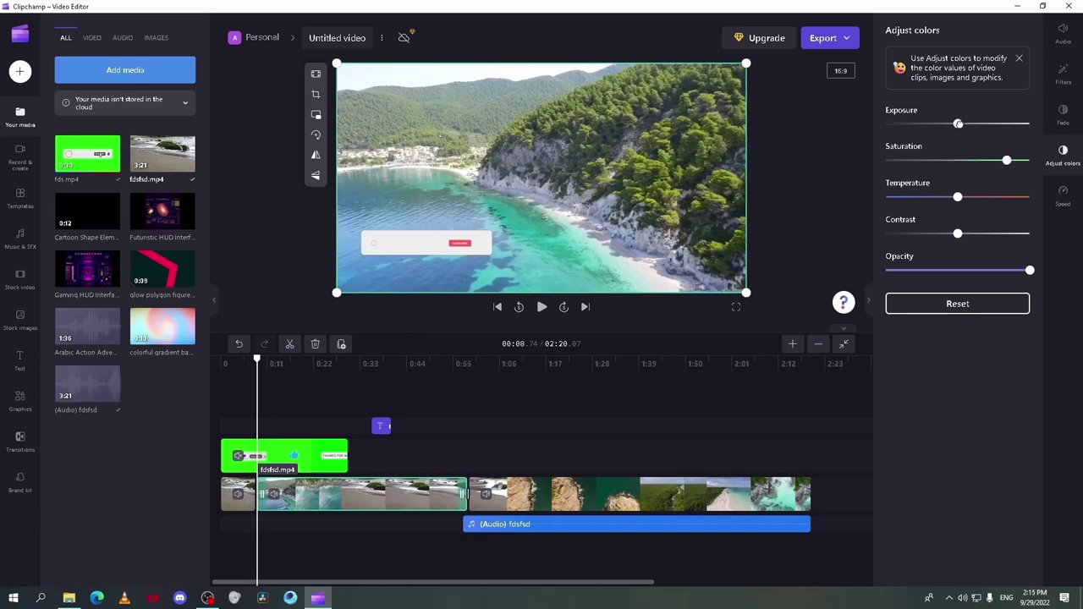
pyautogui.moveTo(958, 124)
pyautogui.mouseDown()
pyautogui.moveTo(979, 124)
pyautogui.moveTo(963, 124)
pyautogui.mouseUp()
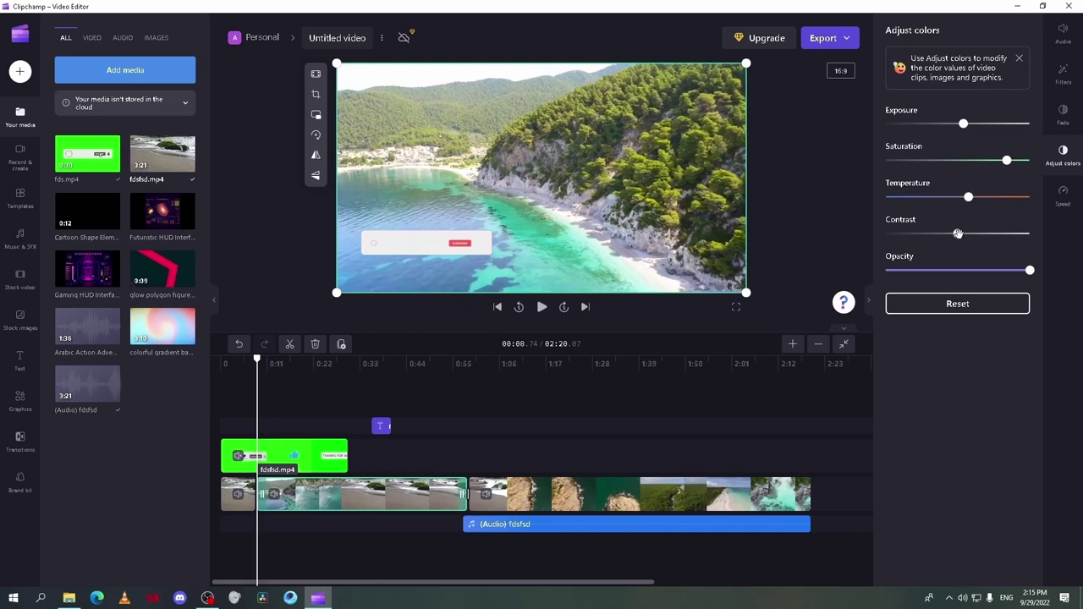
pyautogui.moveTo(958, 234); pyautogui.dragTo(972, 233)
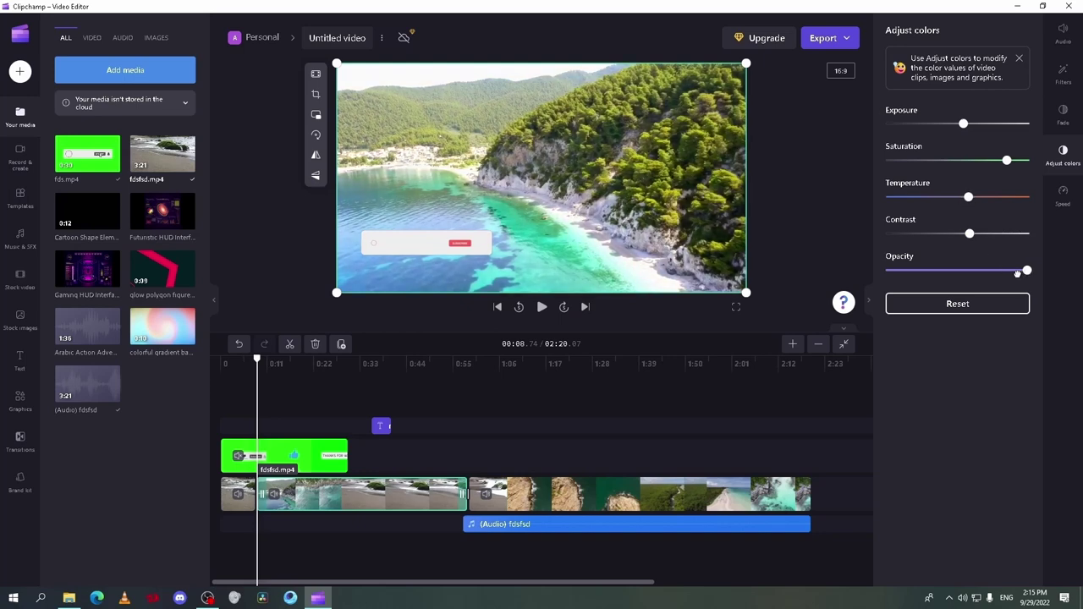
pyautogui.moveTo(1017, 273); pyautogui.dragTo(1054, 281)
# Step: Split the last video clip at about 1:10 and speed up the short piece before the cut to Fast at 16x
pyautogui.click(491, 494)
pyautogui.click(516, 364)
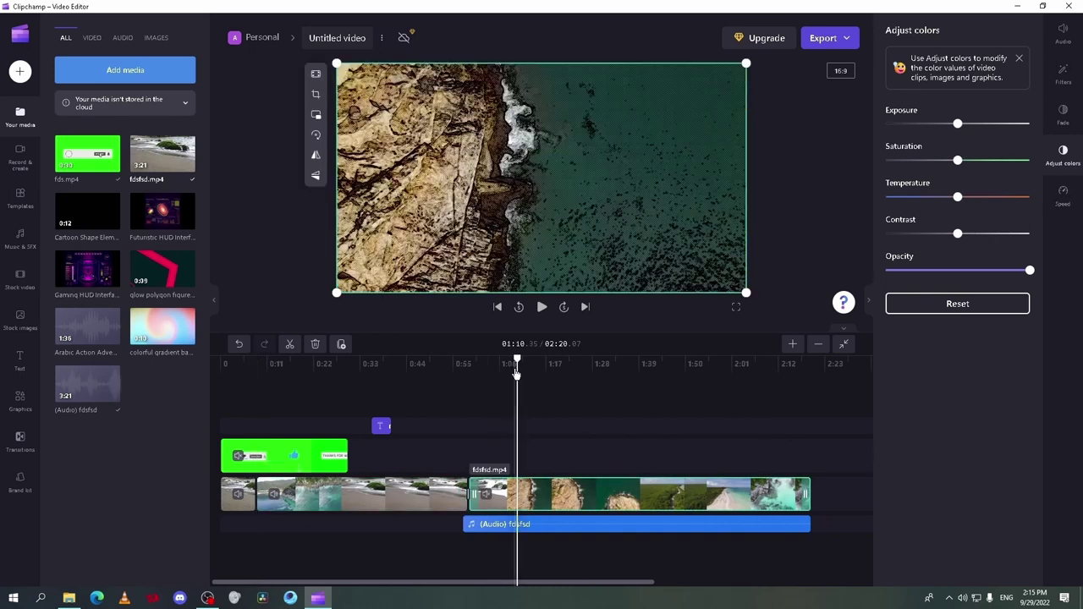
pyautogui.press('s')
pyautogui.click(1071, 203)
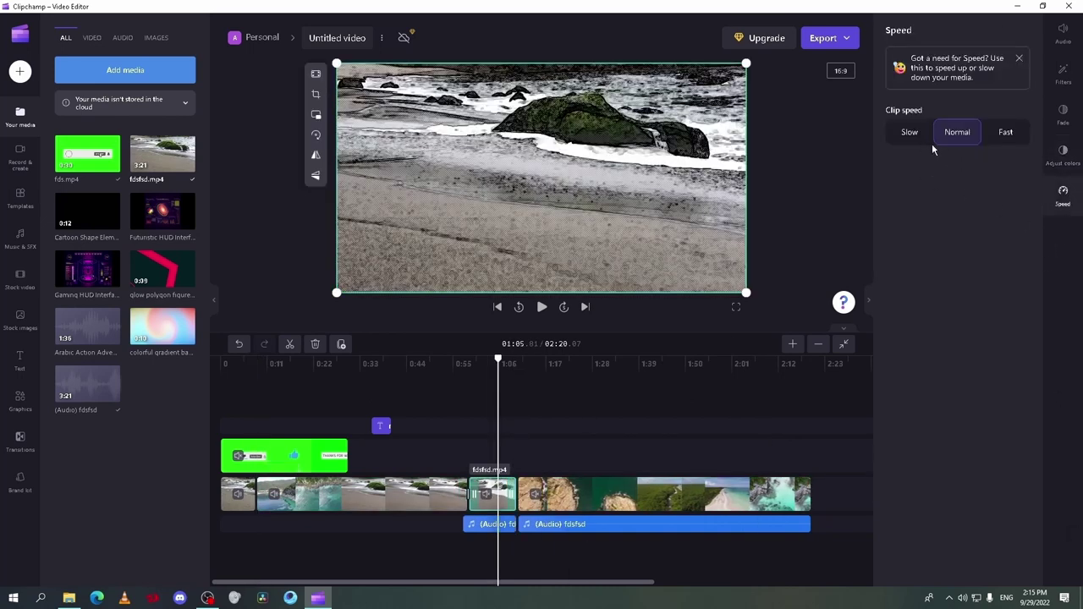
pyautogui.click(1002, 134)
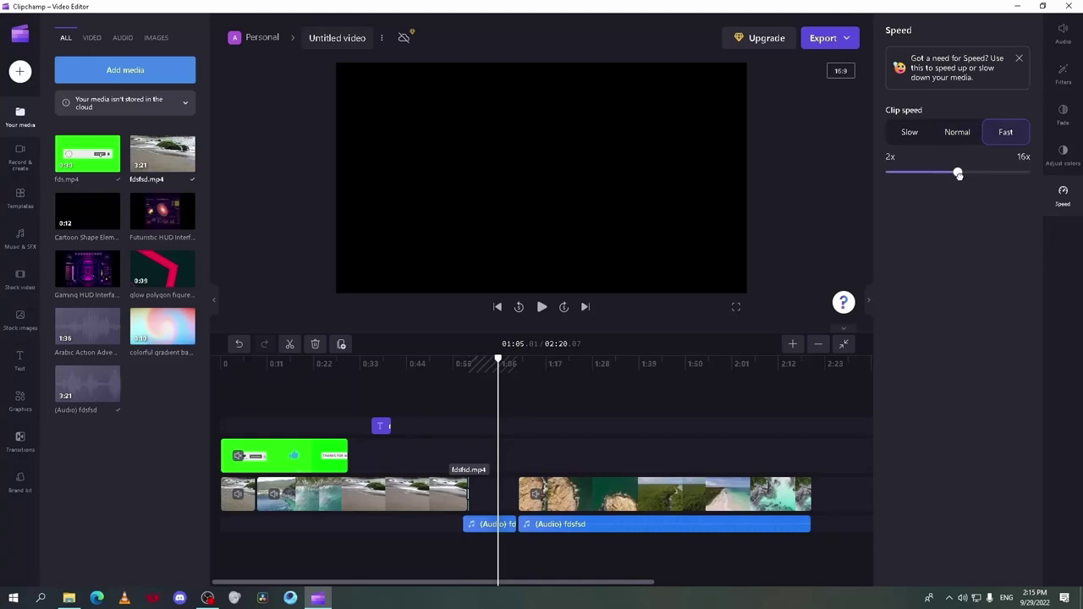
pyautogui.moveTo(959, 174); pyautogui.dragTo(1013, 181)
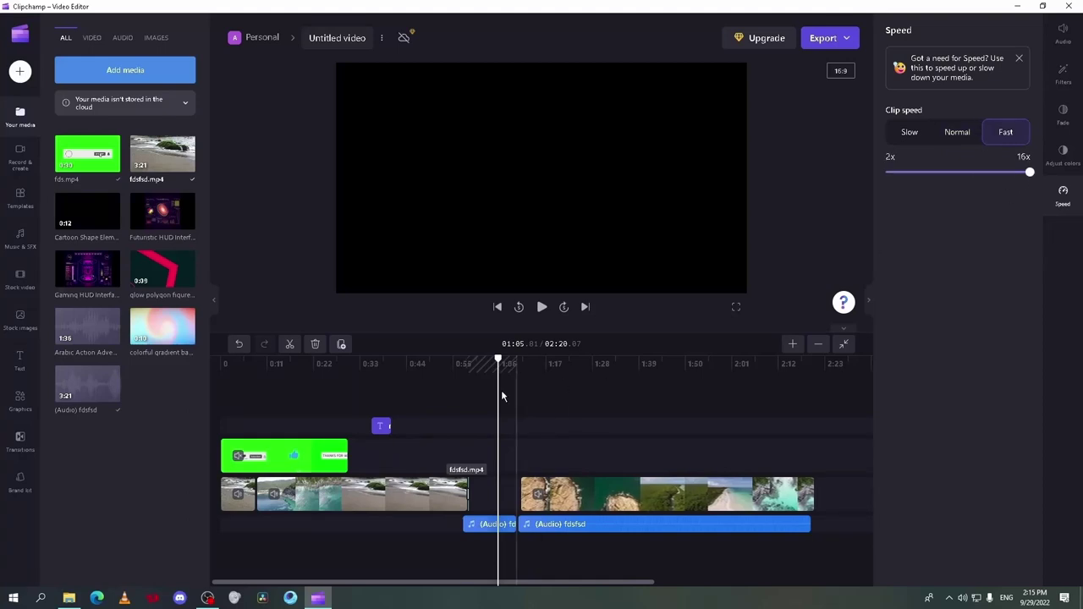
# Step: Delete the detached audio clips and lower the short sped-up piece's Fast speed to roughly a quarter of the range
pyautogui.press('Delete')
pyautogui.moveTo(1031, 172); pyautogui.dragTo(957, 172)
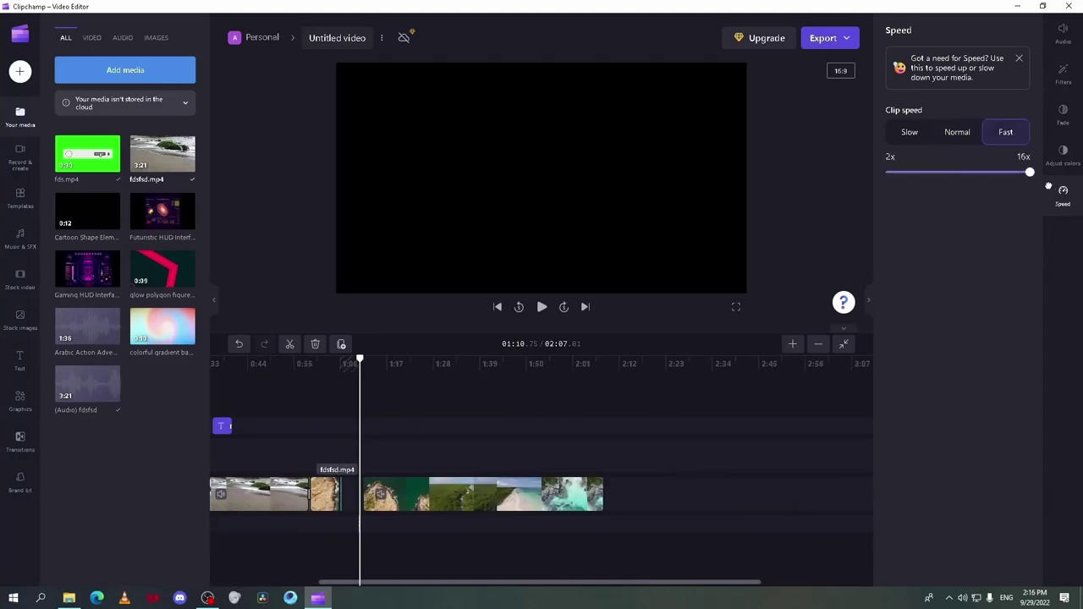
pyautogui.moveTo(359, 360); pyautogui.dragTo(349, 362)
pyautogui.click(926, 171)
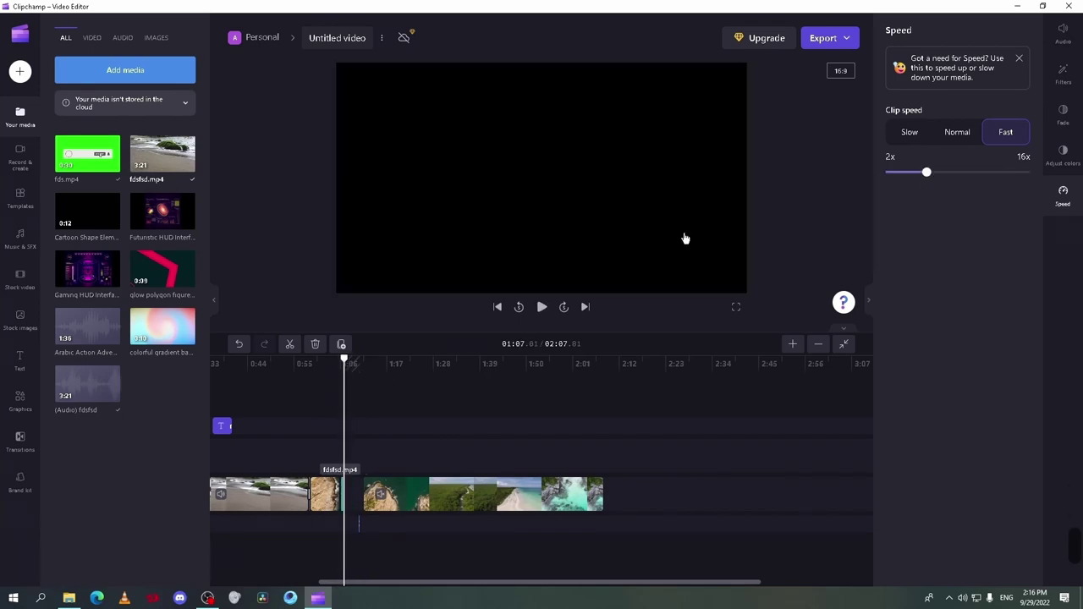
pyautogui.click(334, 362)
pyautogui.click(536, 305)
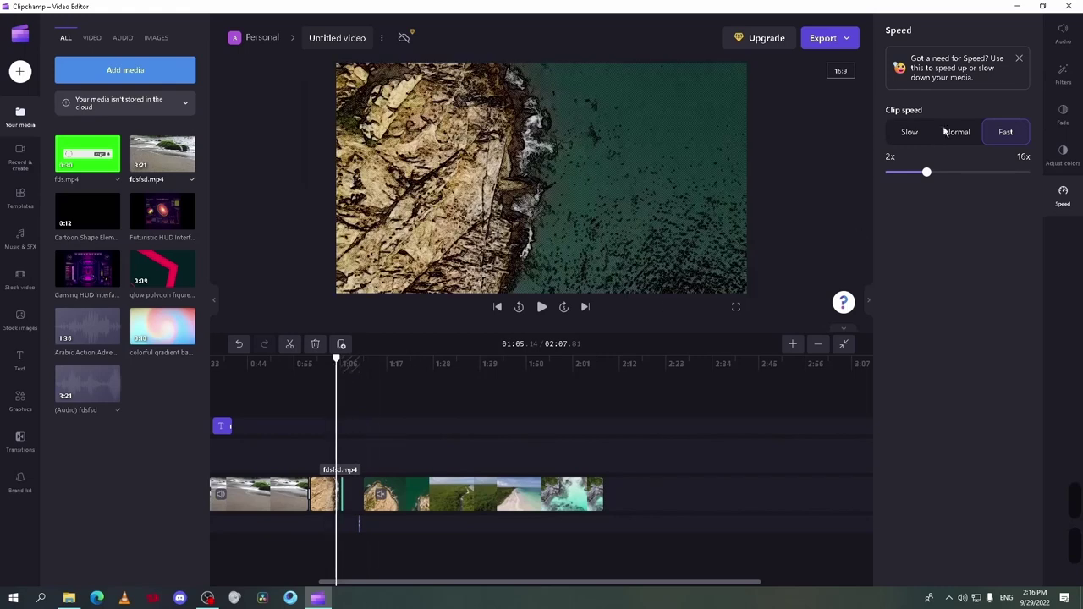
# Step: Try the short piece at Slow and Fast clip speed, and set it back to Normal
pyautogui.click(909, 133)
pyautogui.click(1005, 132)
pyautogui.click(958, 132)
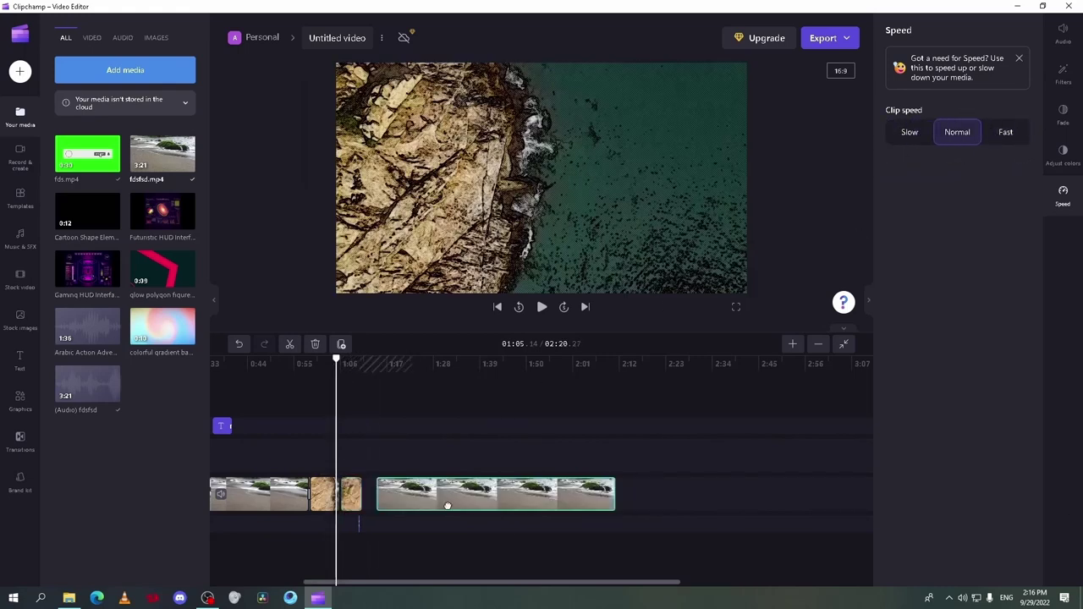
# Step: Dismiss the speed tip and move the title clip above the last video clip, at about 1:33
pyautogui.click(536, 412)
pyautogui.click(596, 487)
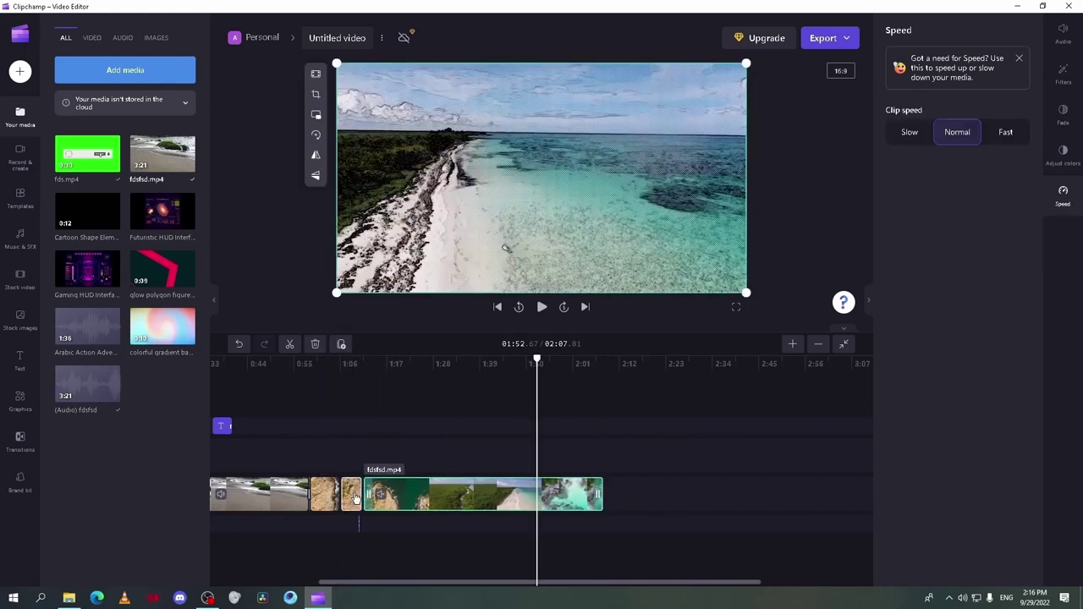
pyautogui.click(354, 503)
pyautogui.click(1019, 58)
pyautogui.moveTo(221, 426); pyautogui.dragTo(514, 429)
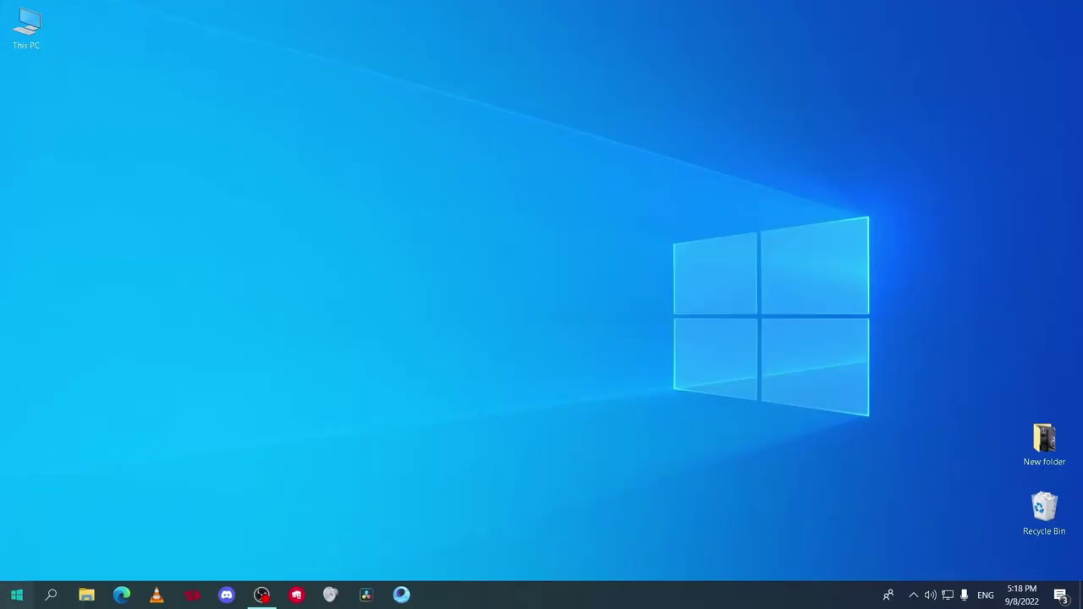
# Step: In Clipchamp, create a new video from scratch and open the Text to speech tool
pyautogui.click(16, 595)
pyautogui.click(136, 200)
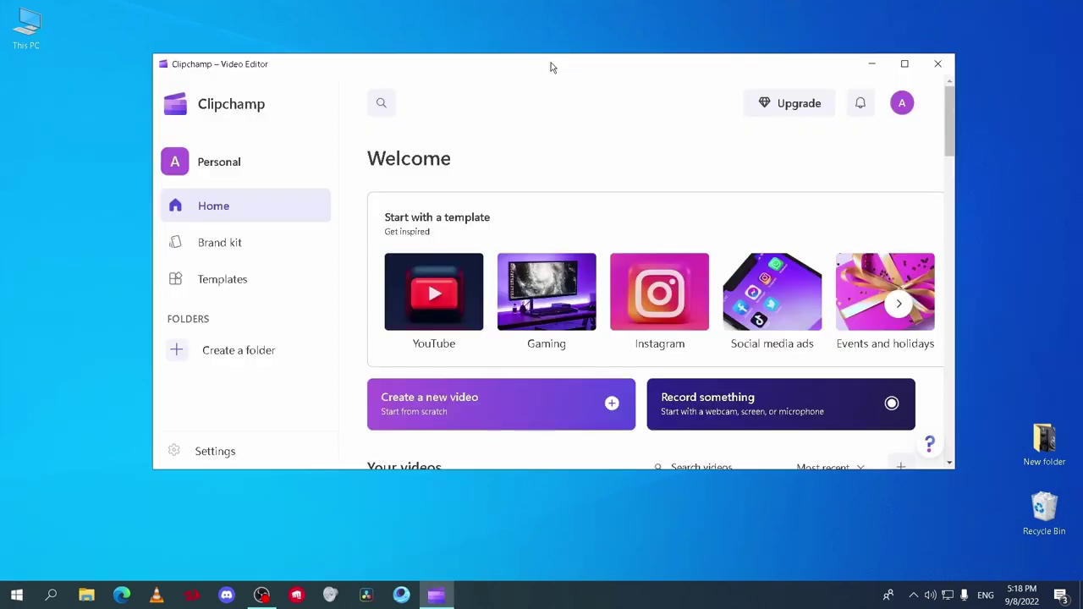
pyautogui.click(502, 396)
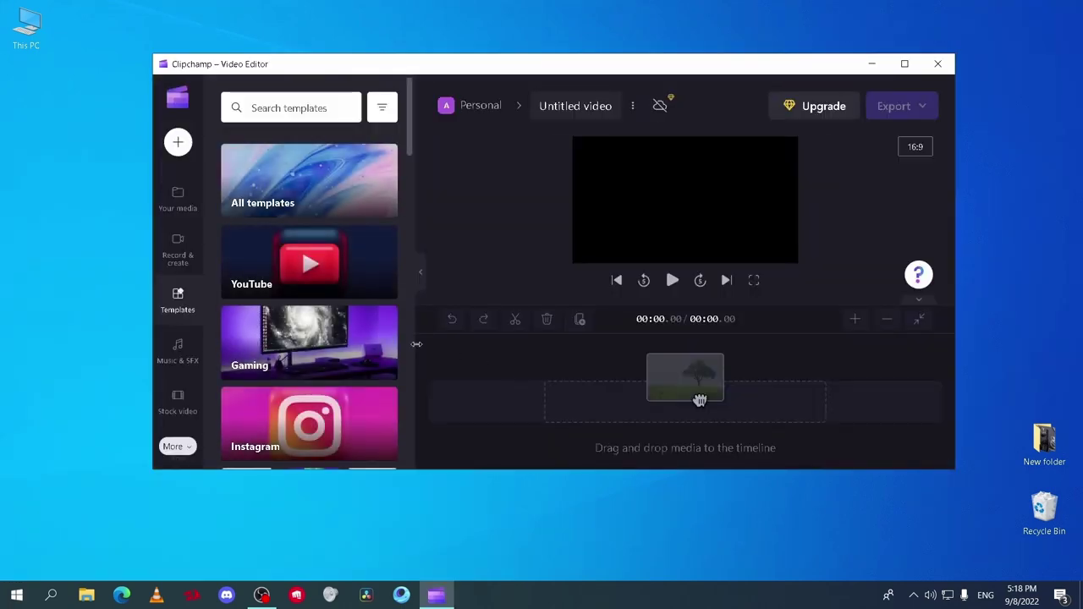
pyautogui.click(178, 250)
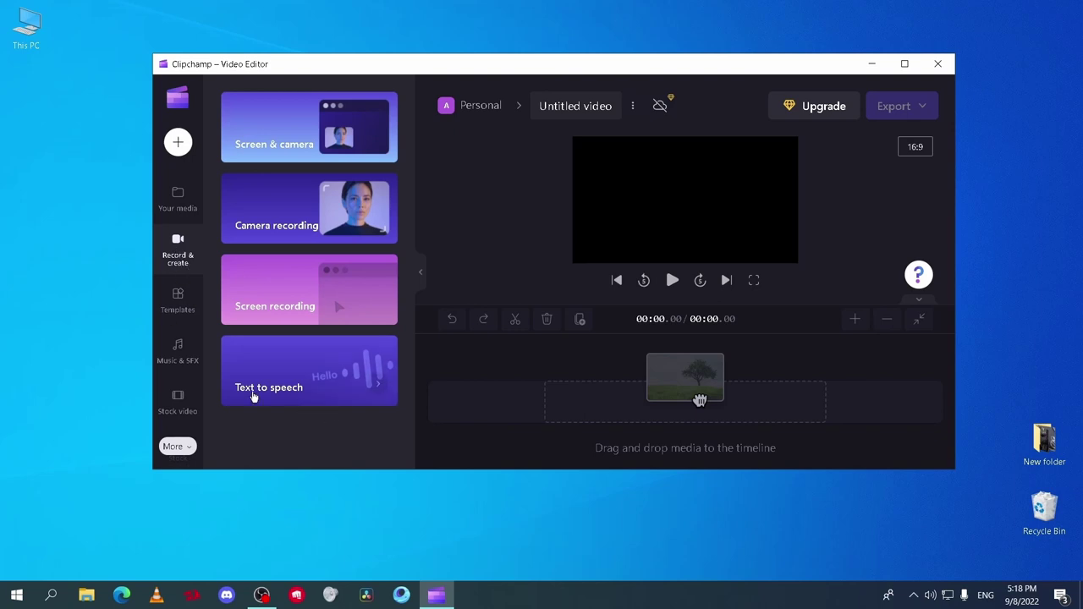
pyautogui.click(285, 387)
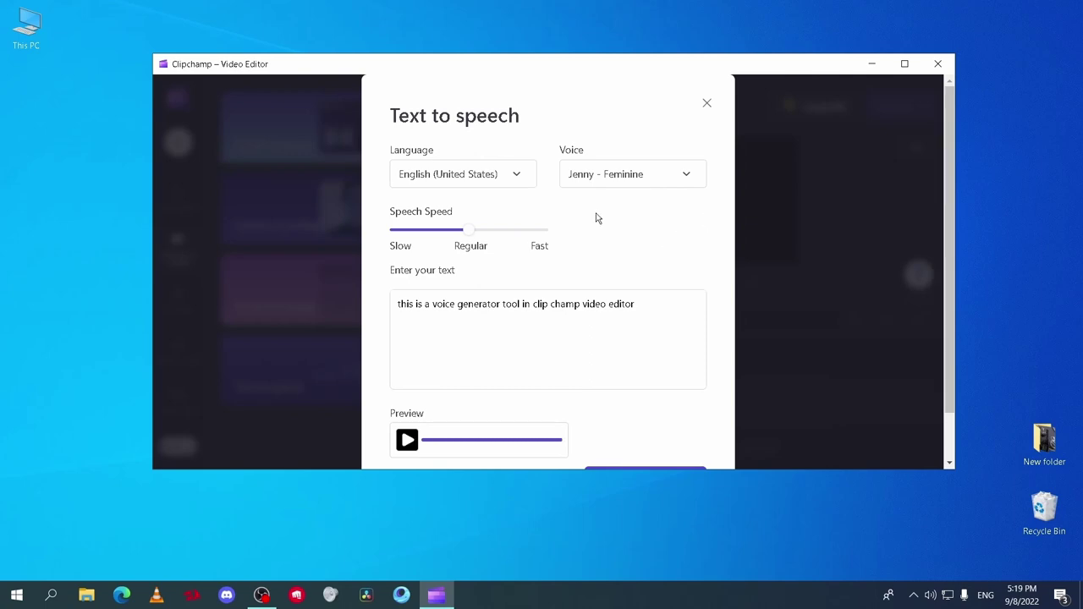
# Step: Try the Roger - Masculine, Aria - Feminine and Jenny Multilingual - Feminine voices on the speech text
pyautogui.click(633, 173)
pyautogui.scroll(-3, 624, 338)
pyautogui.click(618, 426)
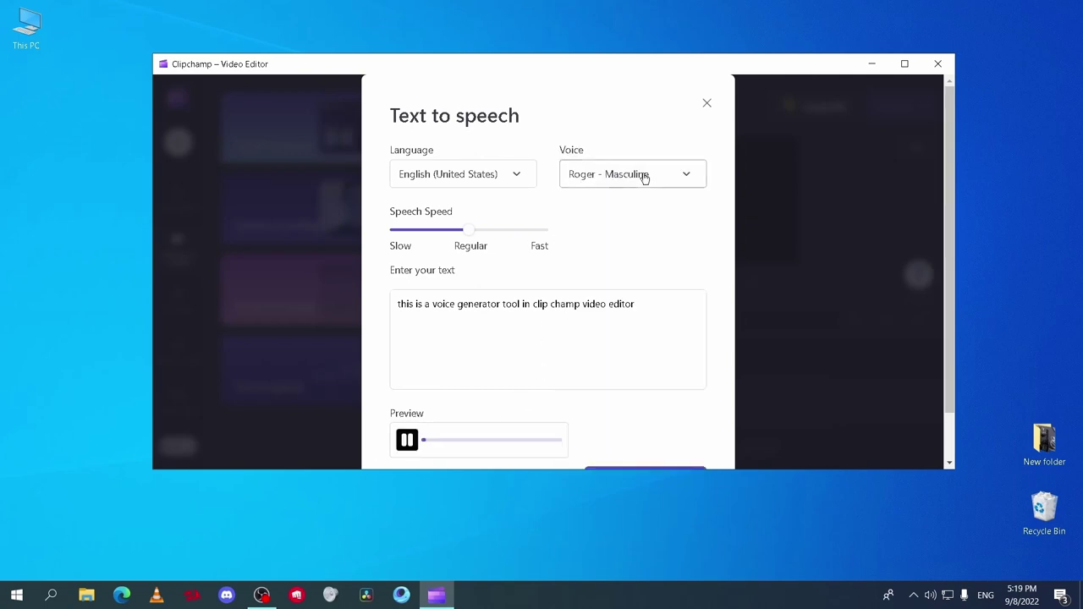
pyautogui.click(646, 176)
pyautogui.scroll(3, 653, 278)
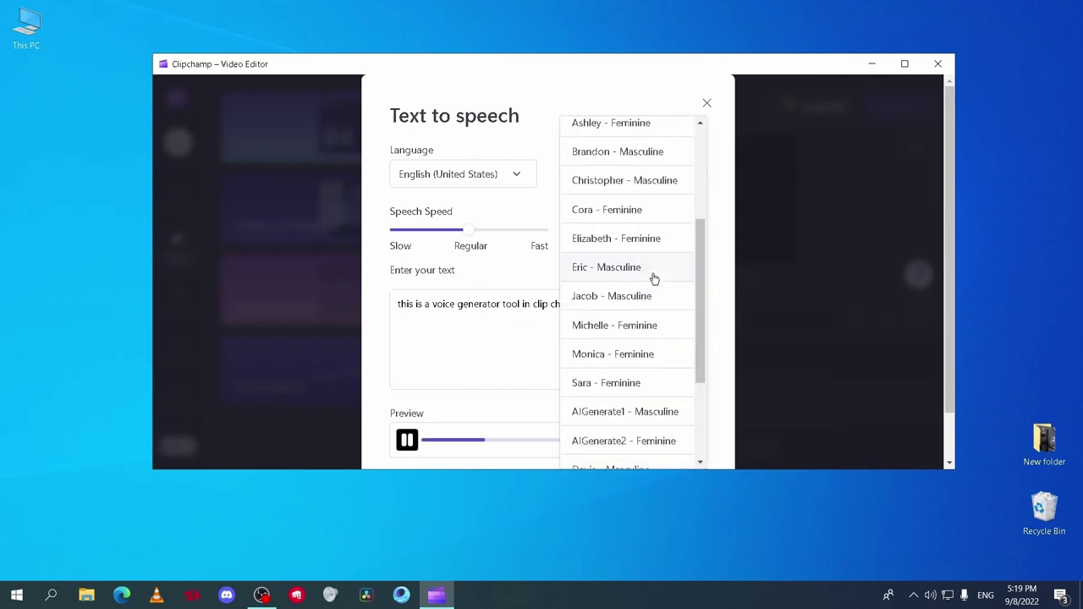
pyautogui.scroll(2, 665, 271)
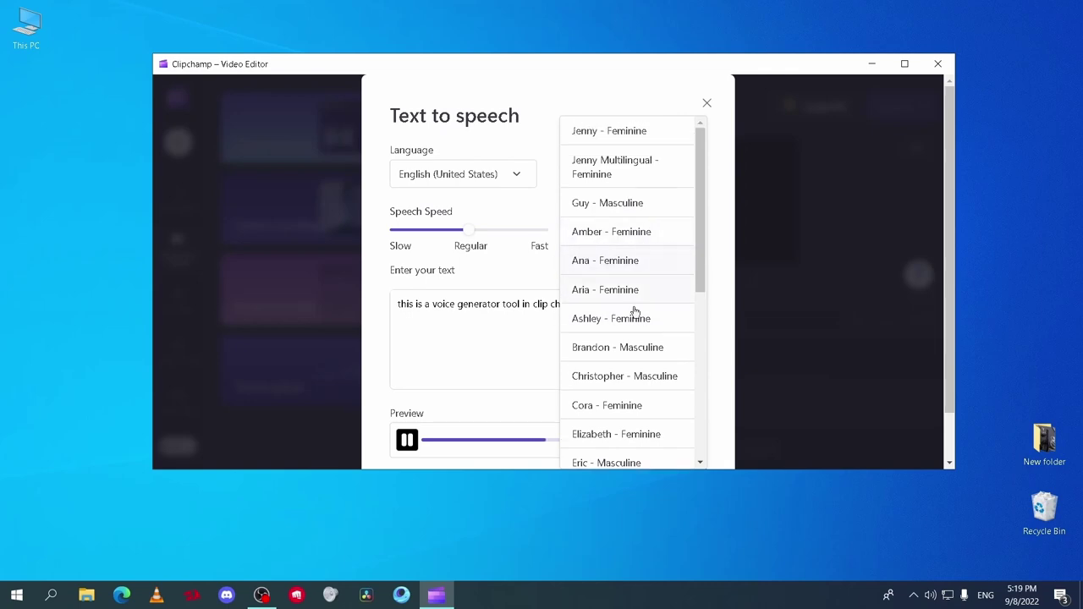
pyautogui.click(632, 292)
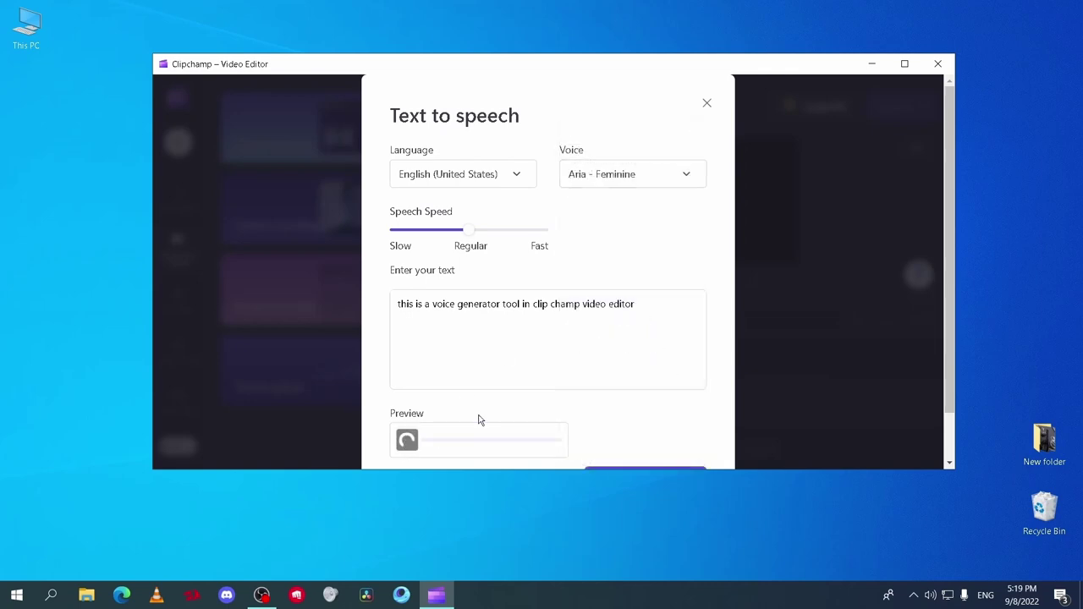
pyautogui.click(673, 177)
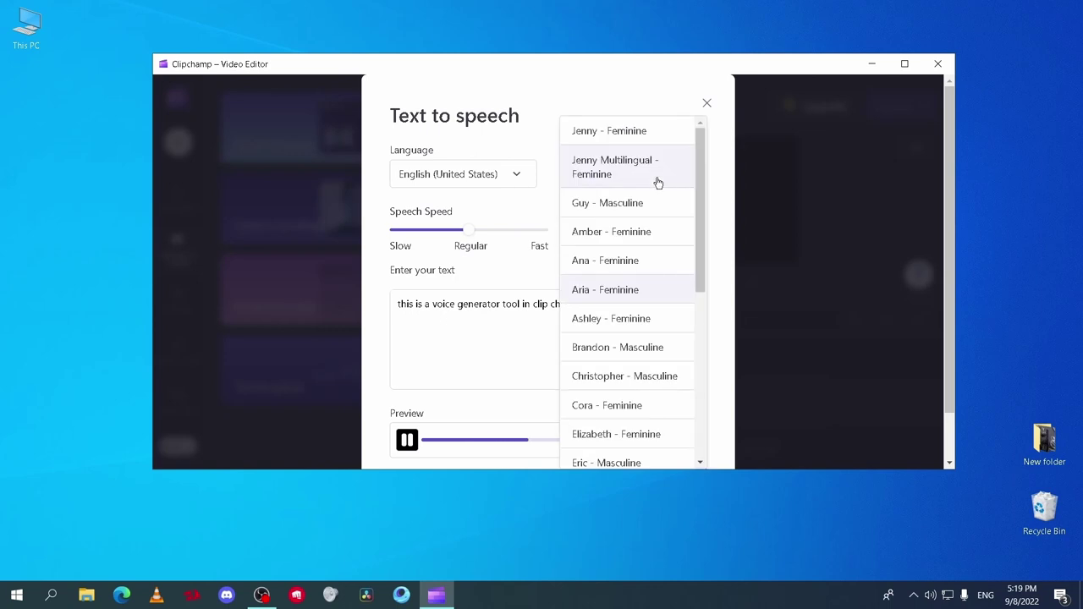
pyautogui.click(645, 182)
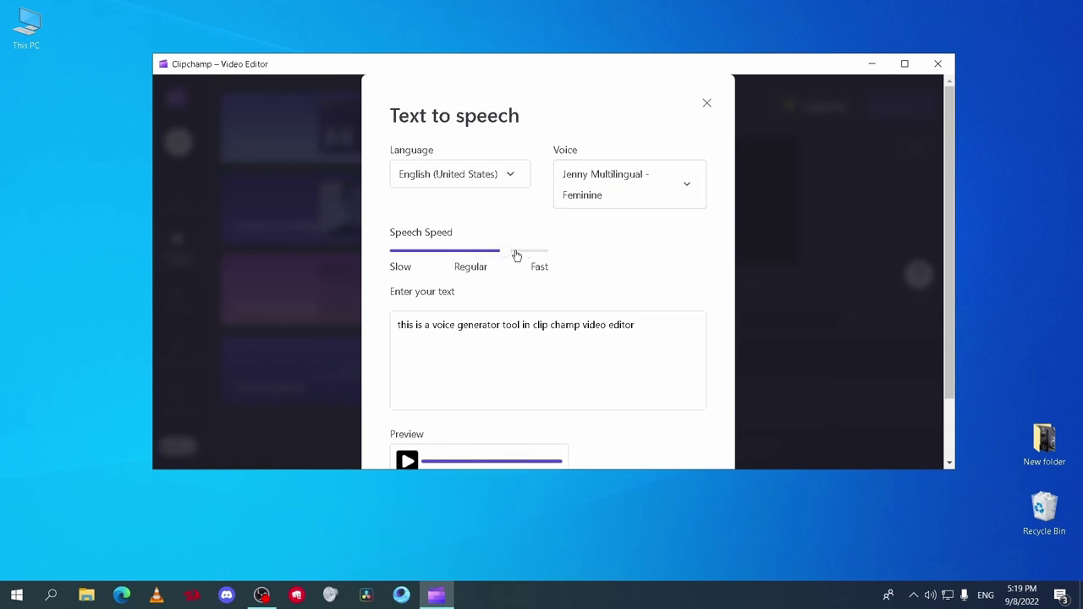
# Step: Switch the speech language to Japanese (Japan) and try the Nanami - Feminine and Keita - Masculine voices
pyautogui.click(479, 182)
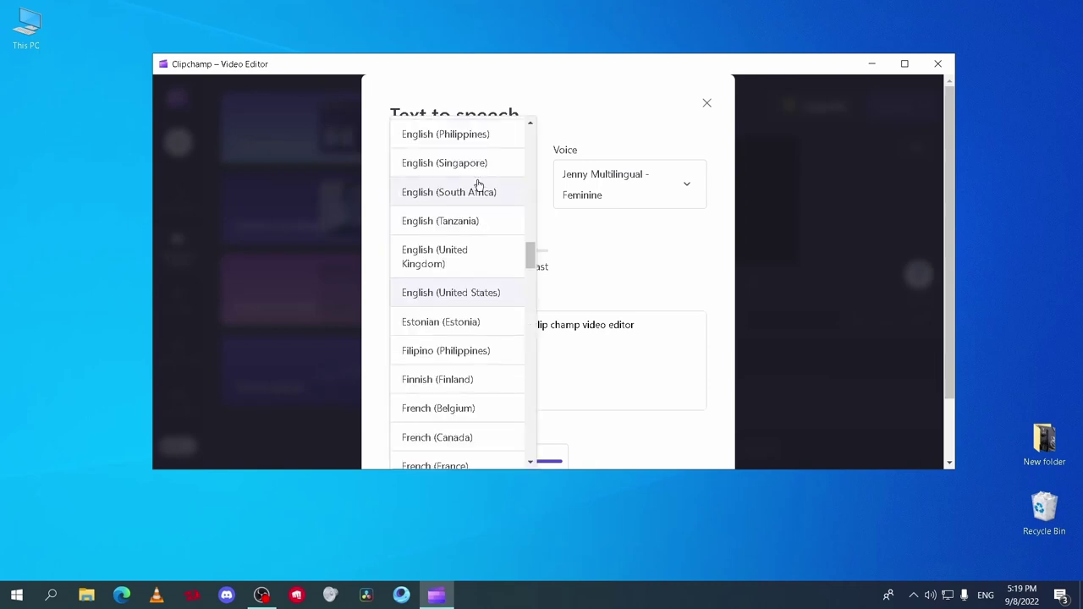
pyautogui.scroll(-8, 470, 339)
pyautogui.click(468, 349)
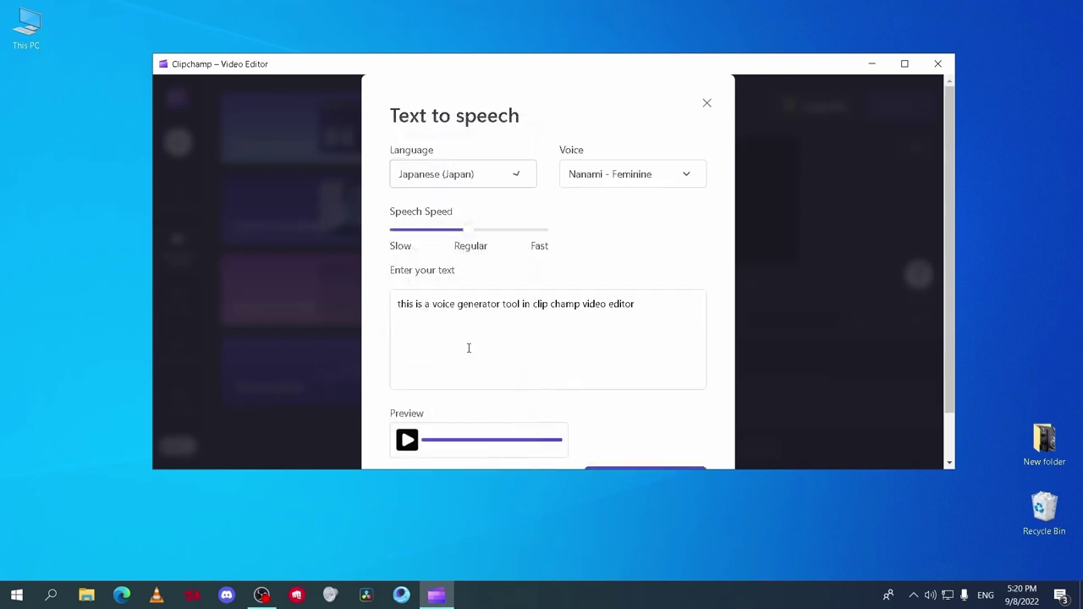
pyautogui.click(654, 183)
pyautogui.click(647, 212)
pyautogui.click(654, 179)
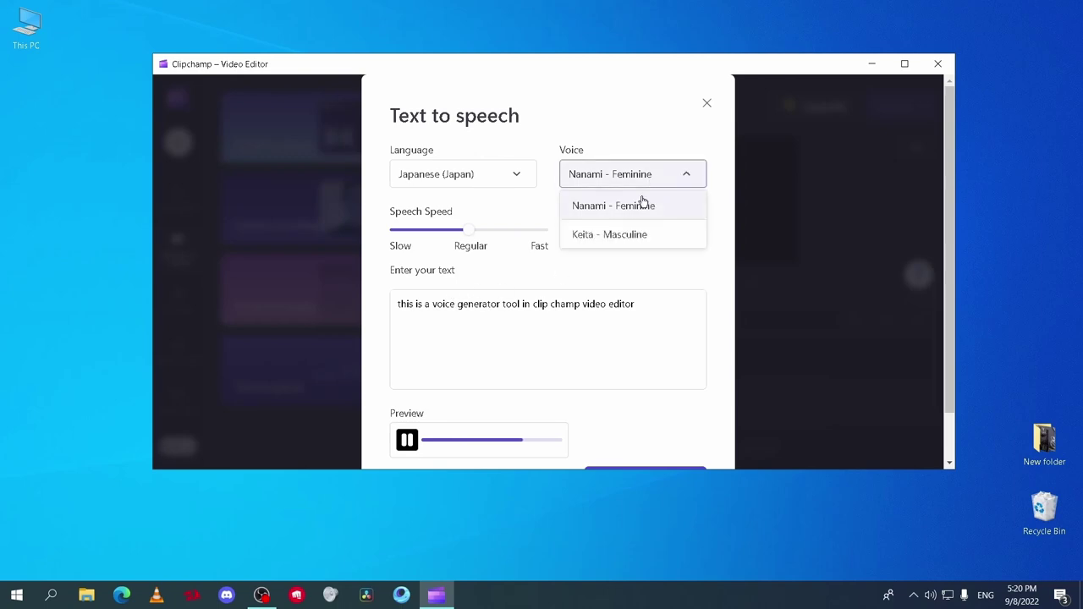
pyautogui.click(635, 237)
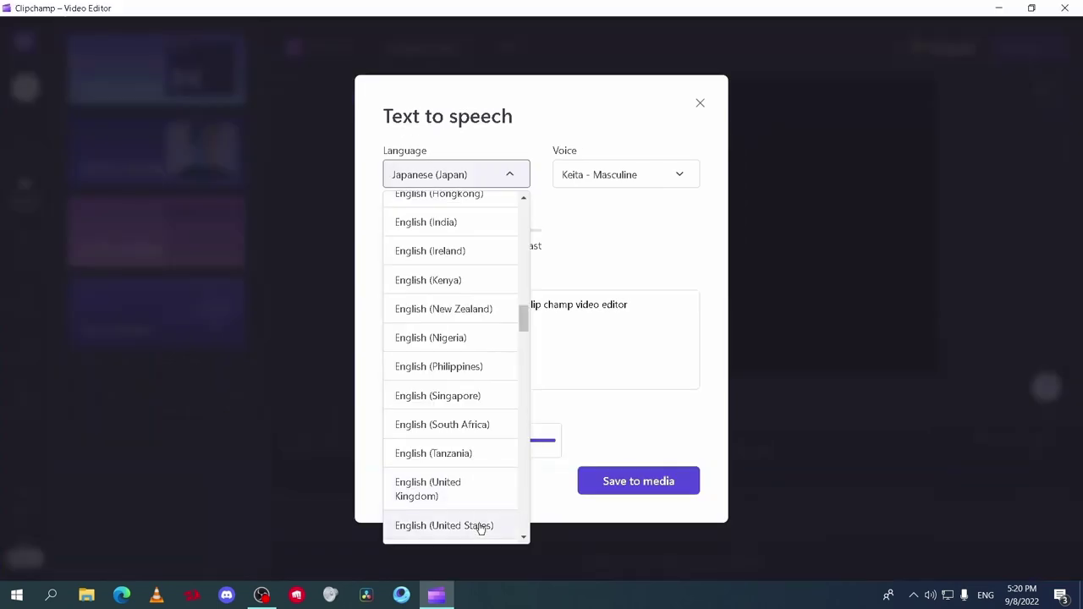
# Step: Set the speech language to English (United States) and save the generated voice-over to the project media
pyautogui.click(479, 524)
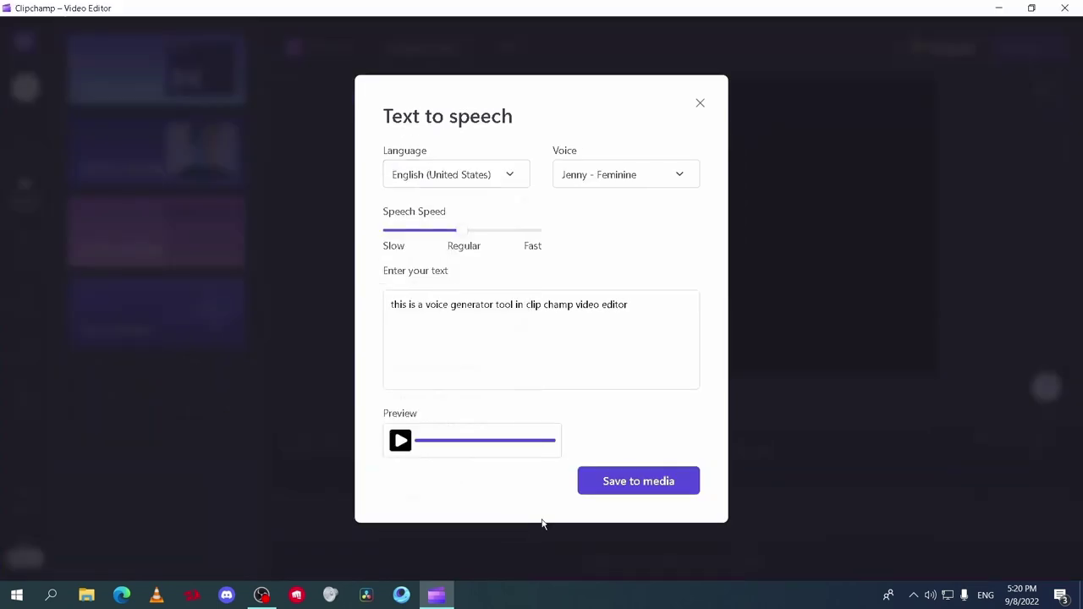
pyautogui.click(668, 479)
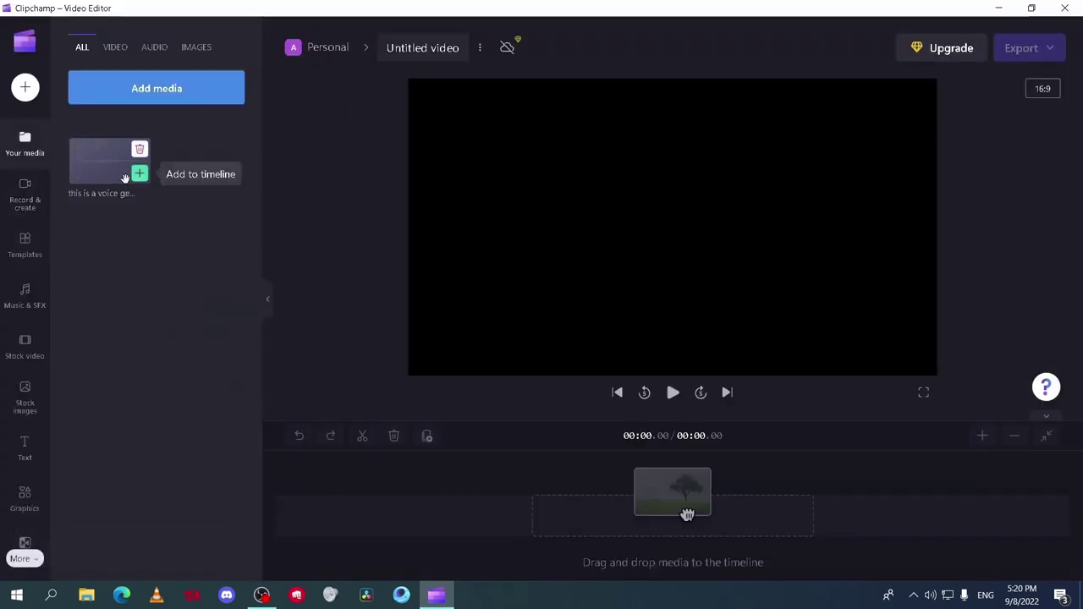
# Step: Add the generated voice-over to the timeline and export the project at 480p
pyautogui.moveTo(127, 173); pyautogui.dragTo(567, 535)
pyautogui.click(1055, 53)
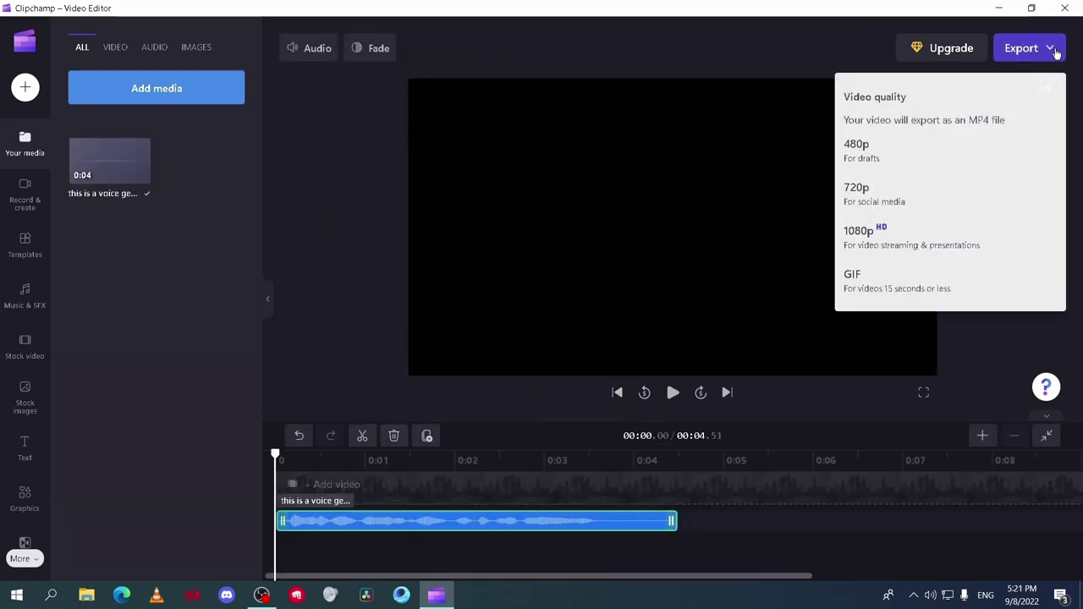
pyautogui.click(869, 161)
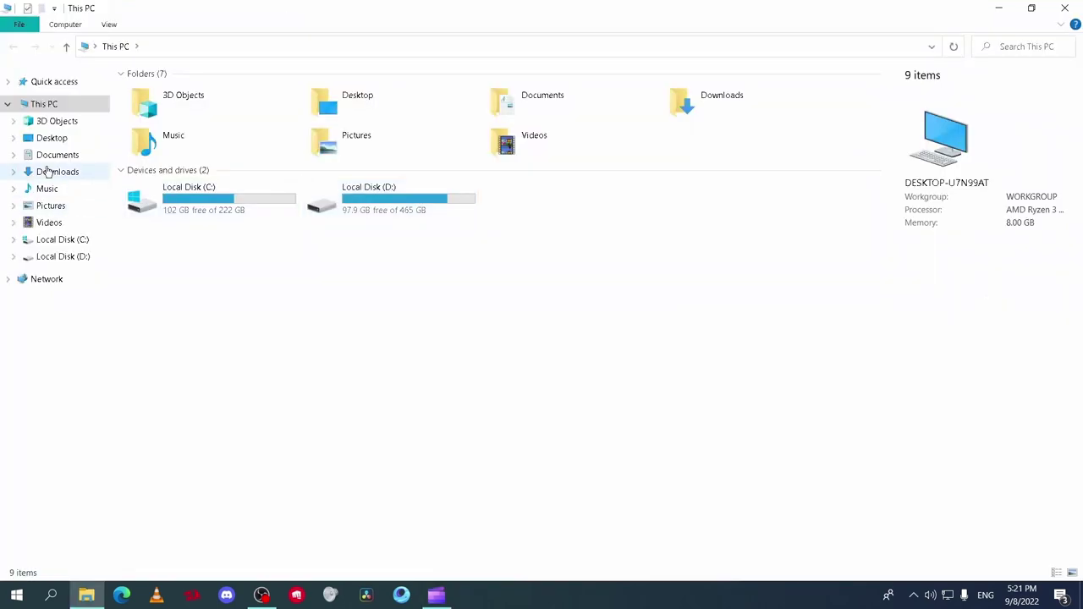
# Step: Play the exported "Untitled video - Made with Clipchamp (2).mp4" from the Downloads folder
pyautogui.click(51, 172)
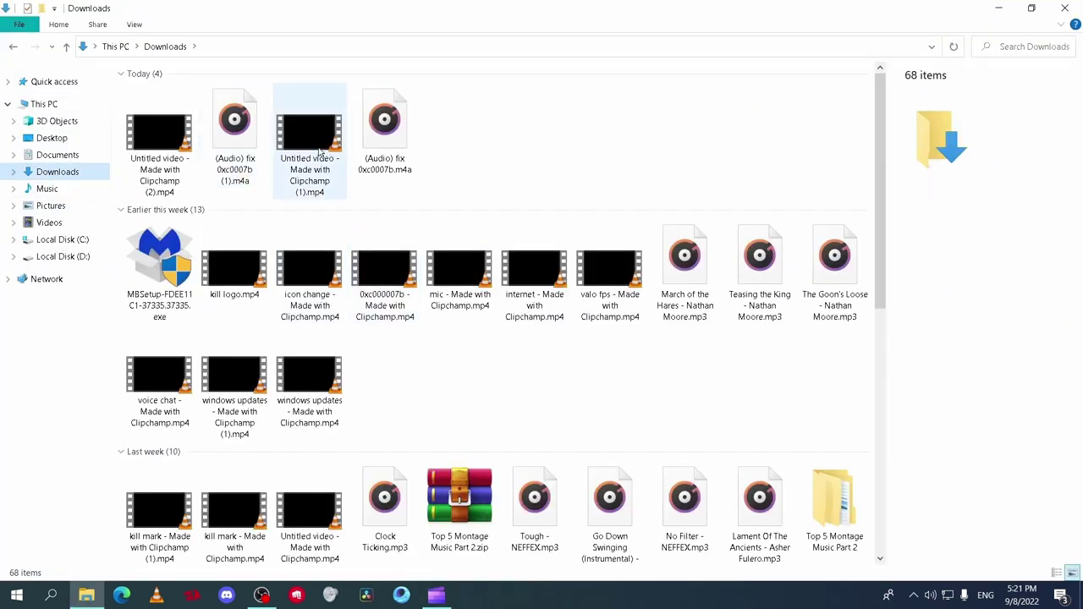
pyautogui.click(166, 141)
pyautogui.doubleClick(176, 150)
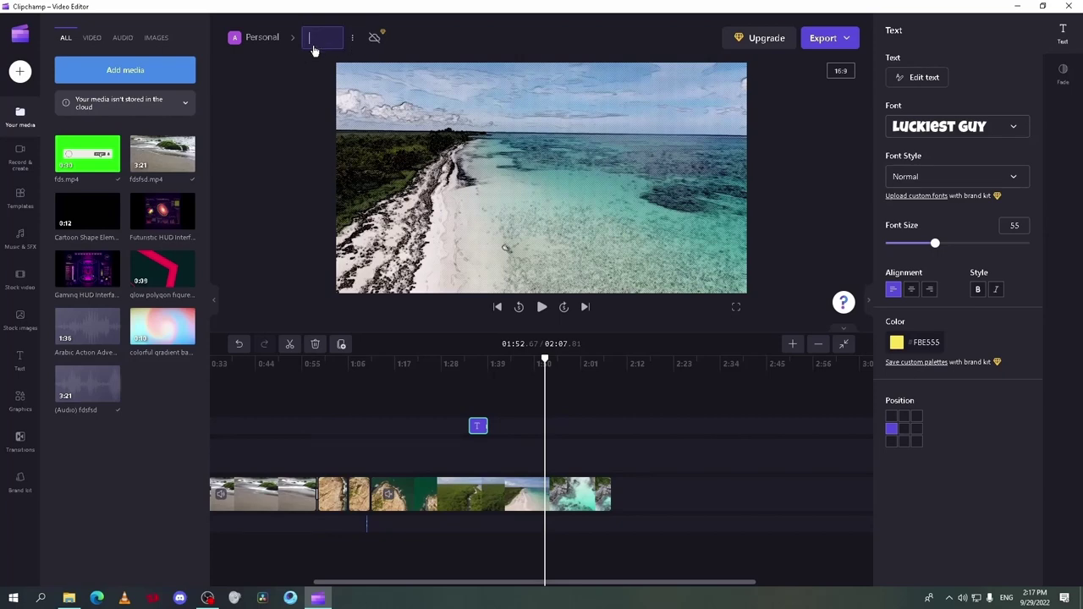
# Step: Rename the edited video project to "my video" and export it at 720p
pyautogui.click(313, 49)
pyautogui.write('my c')
pyautogui.press('BackSpace')
pyautogui.write('video')
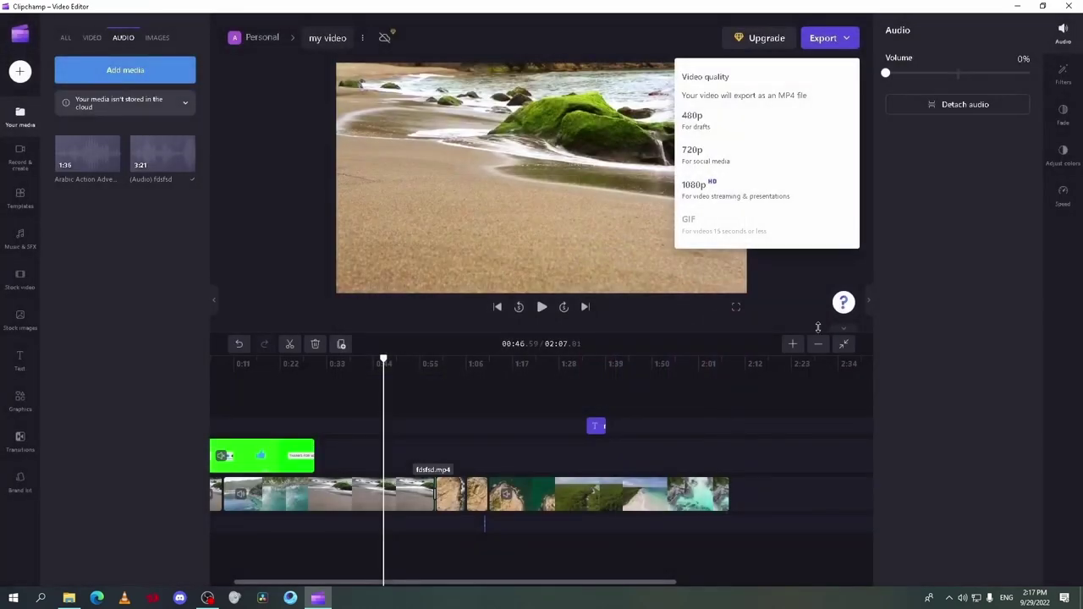
pyautogui.click(756, 168)
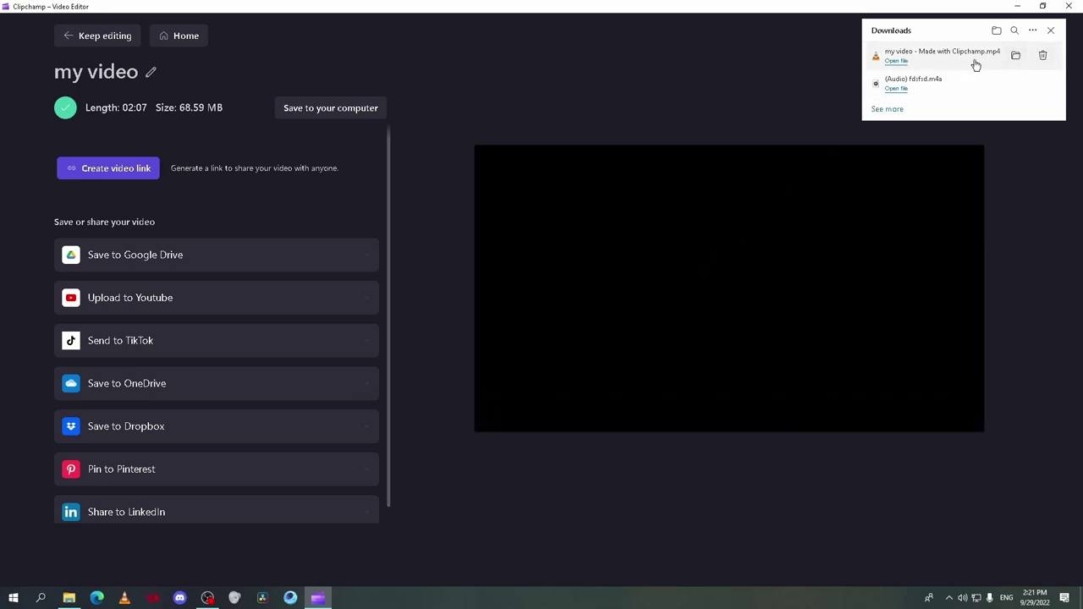
# Step: Play "my video - Made with Clipchamp.mp4" from its download folder in VLC, check several points of it, and close the player
pyautogui.click(1015, 56)
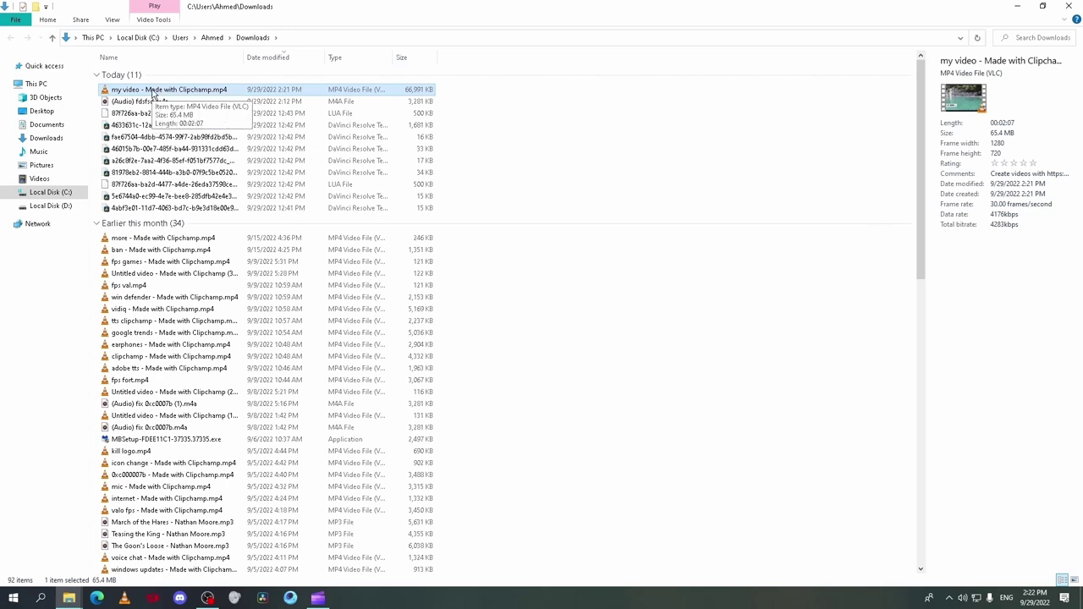
pyautogui.doubleClick(157, 93)
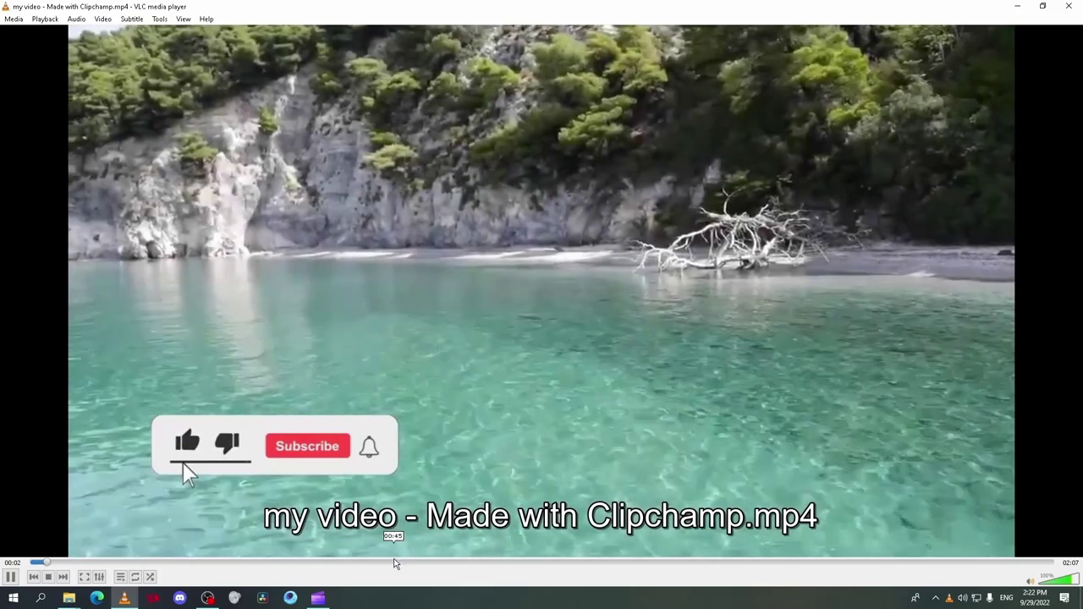
pyautogui.click(402, 562)
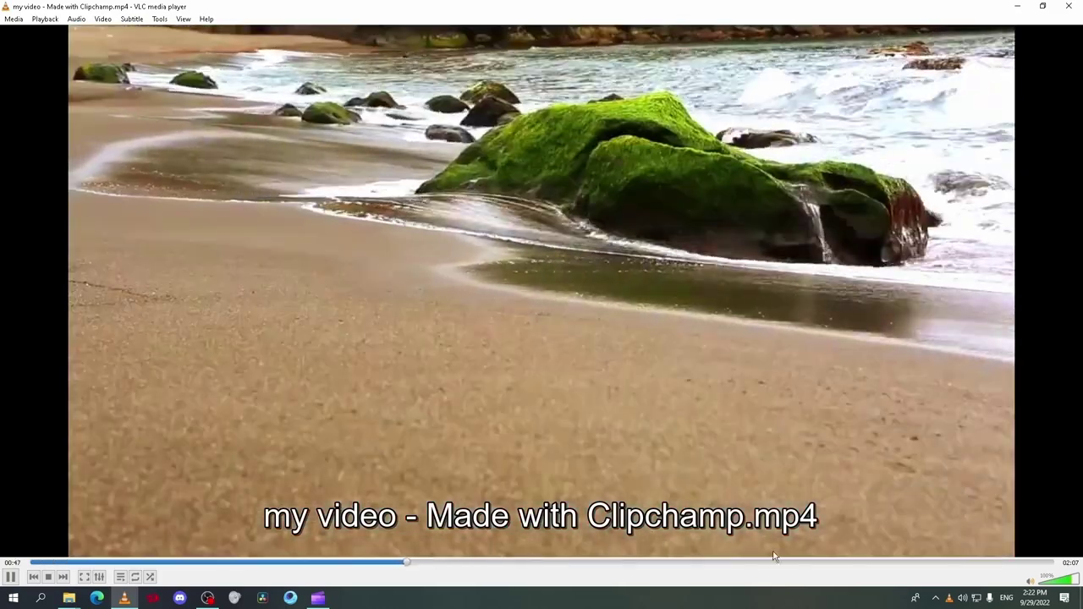
pyautogui.click(944, 562)
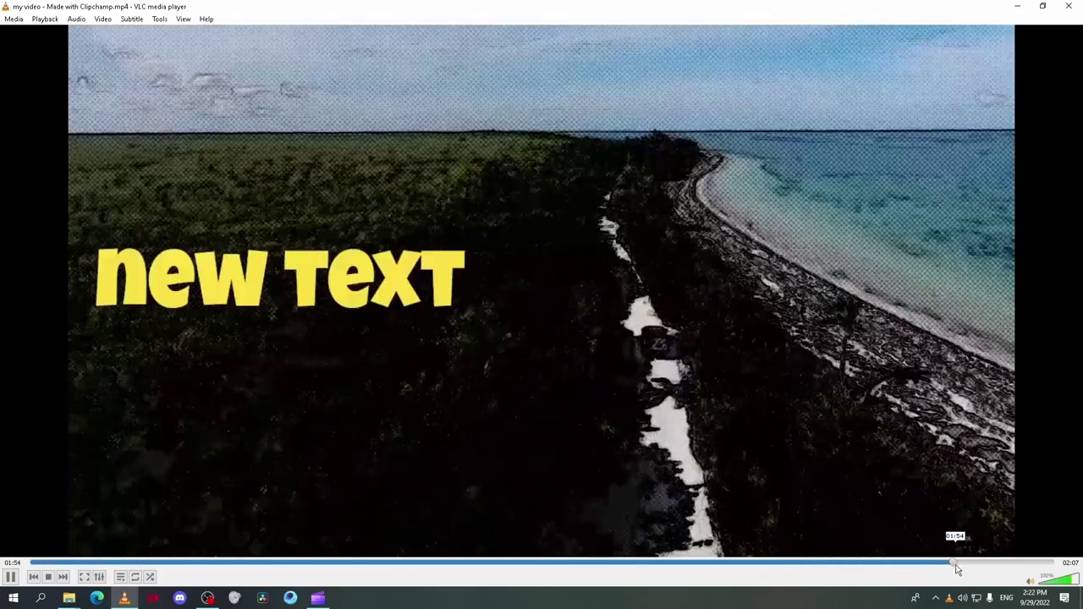
pyautogui.click(990, 562)
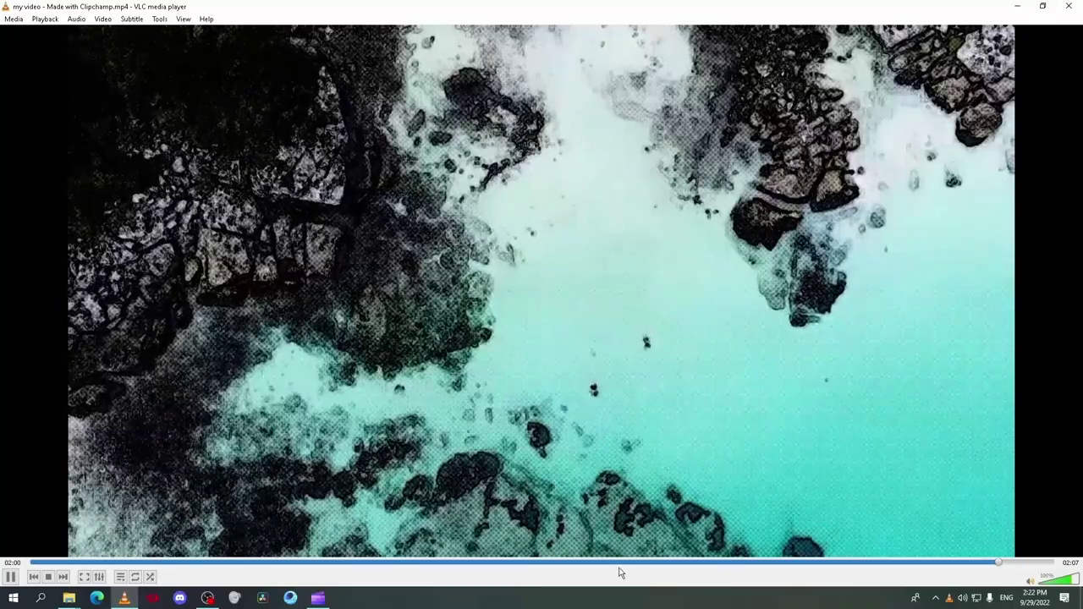
pyautogui.click(591, 562)
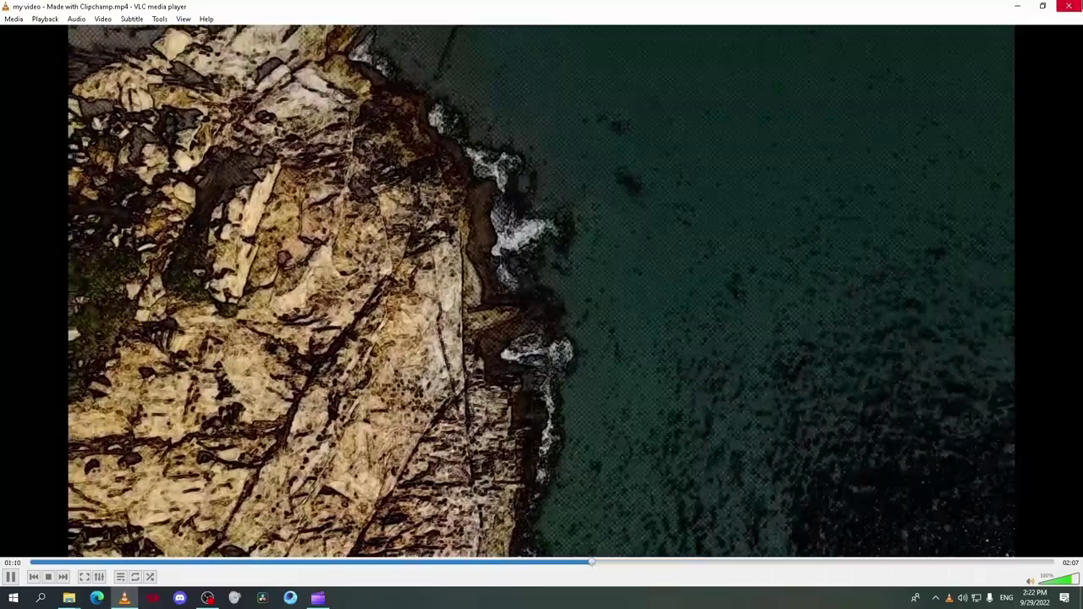
pyautogui.click(1069, 6)
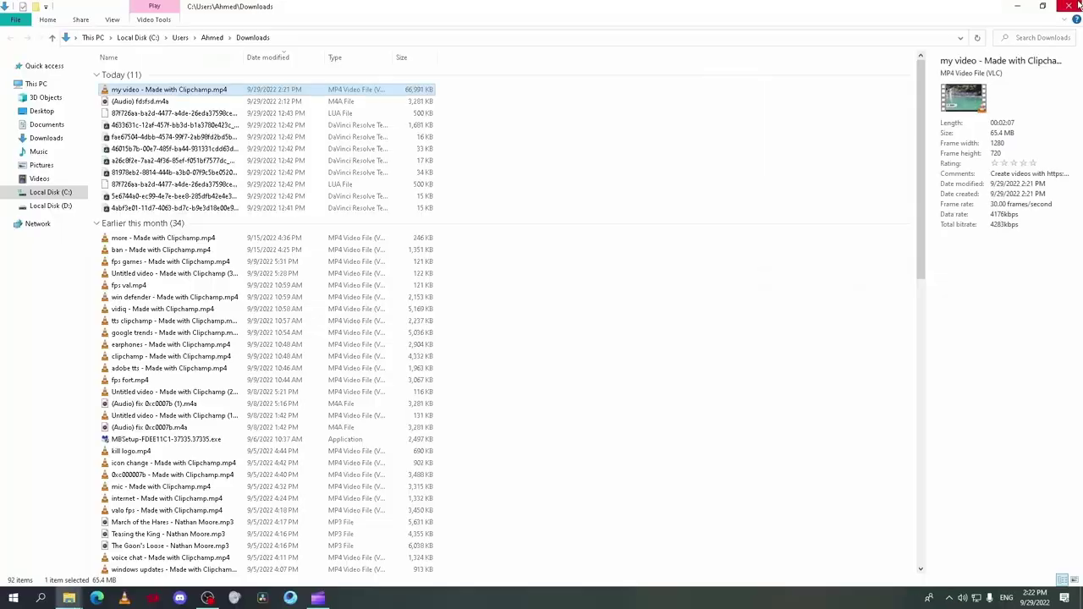
# Step: Close the Downloads folder window
pyautogui.click(1071, 5)
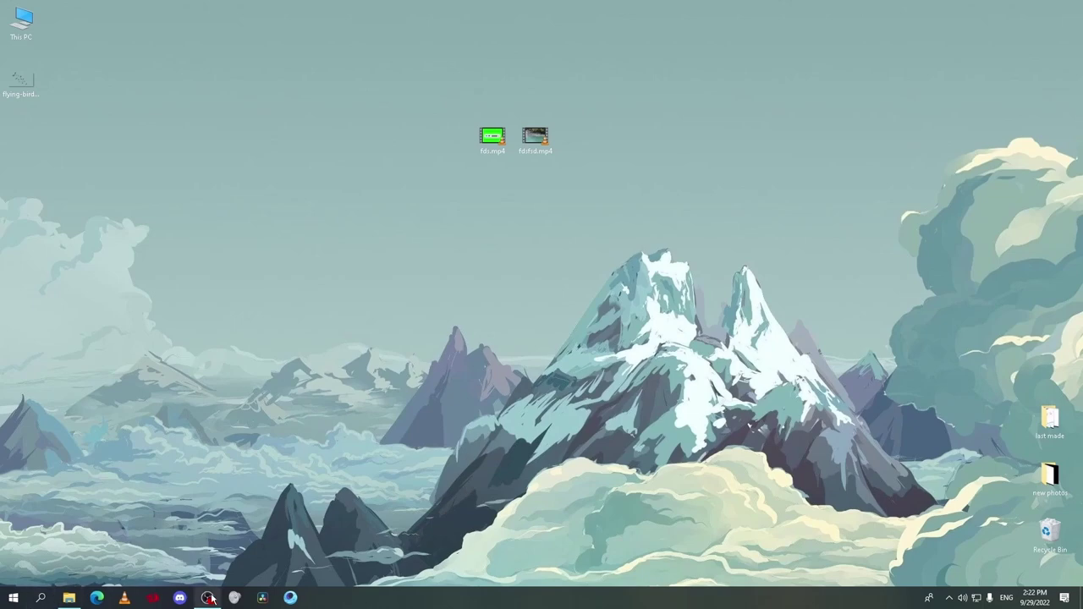
pyautogui.click(209, 599)
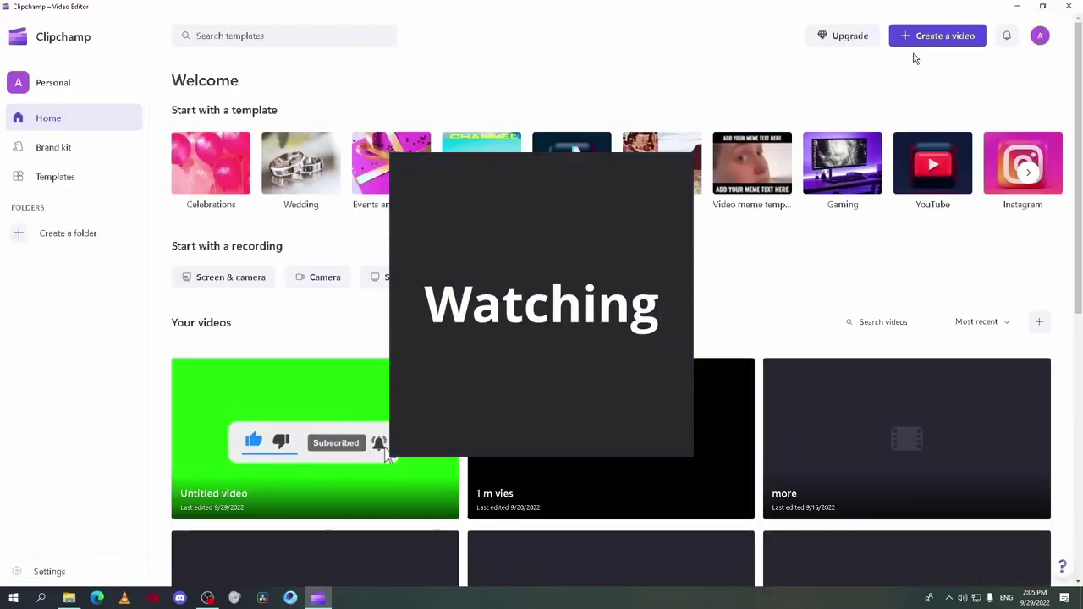
# Step: Create a new video project and start adding media files to it
pyautogui.click(932, 38)
pyautogui.click(150, 76)
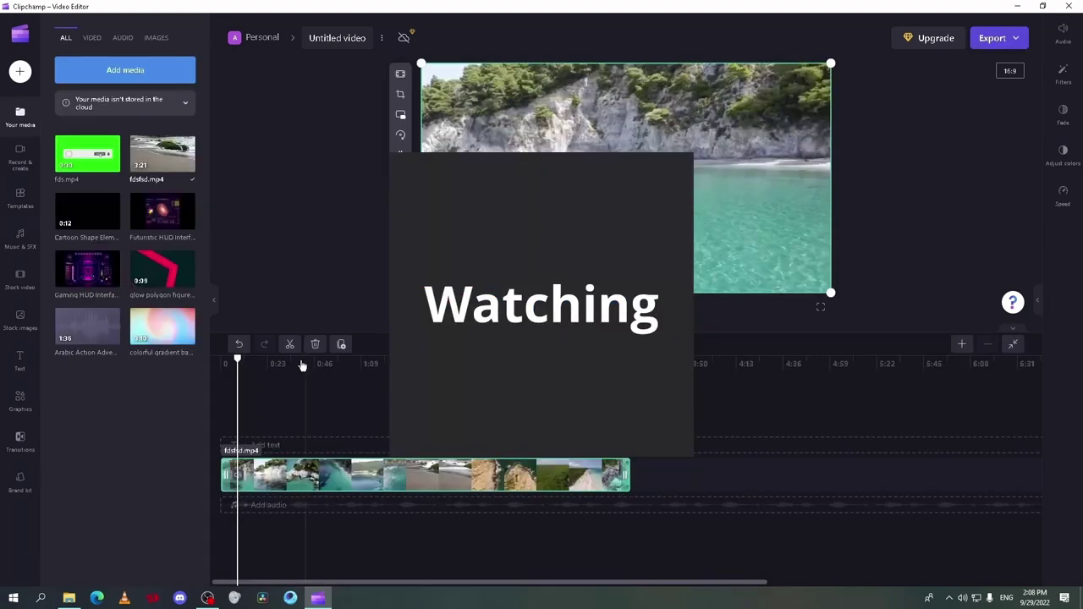
# Step: Split the fdsfsd.mp4 clip at about 0:45, try deleting a resulting section, and undo the deletion
pyautogui.moveTo(237, 364); pyautogui.dragTo(312, 362)
pyautogui.press('s')
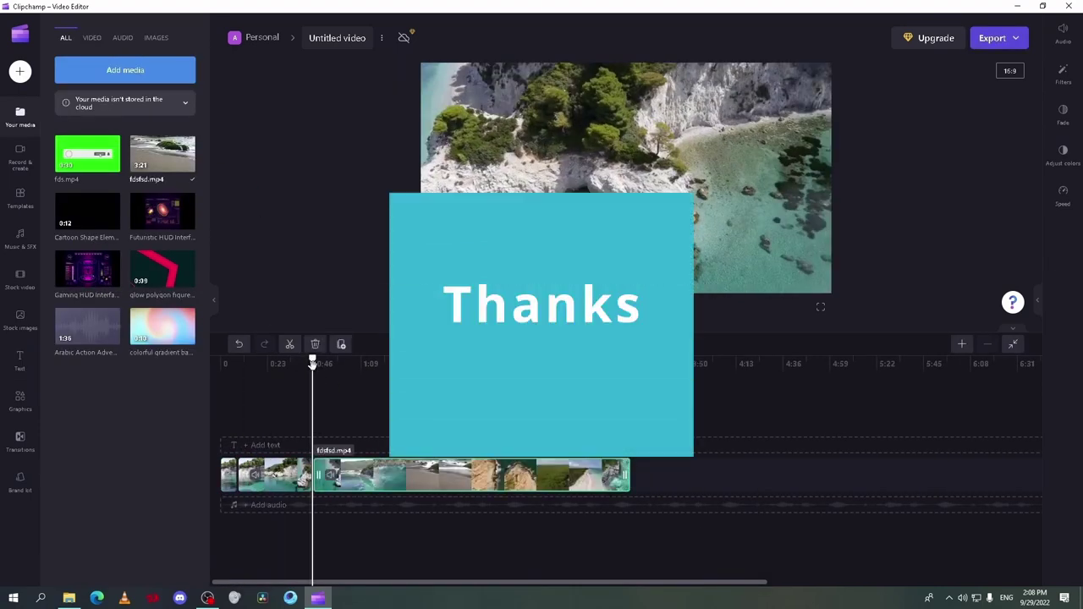
pyautogui.press('Delete')
pyautogui.hotkey('ctrl', 'z')
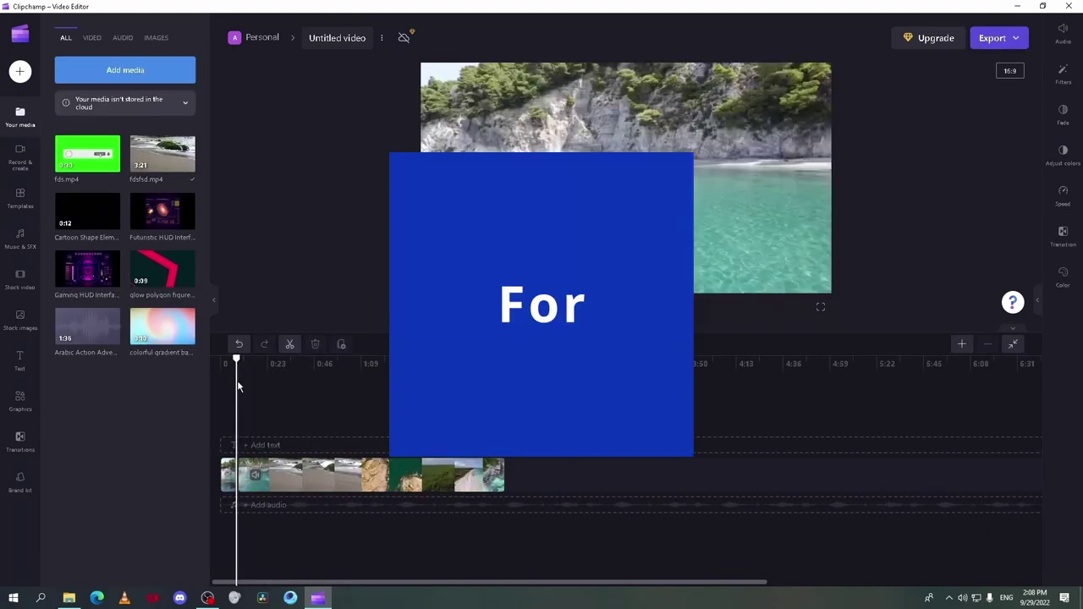
# Step: Place fds.mp4 on a track above the start of the main clip and add a plain text title reading "new next" at the playhead
pyautogui.moveTo(87, 154); pyautogui.dragTo(239, 463)
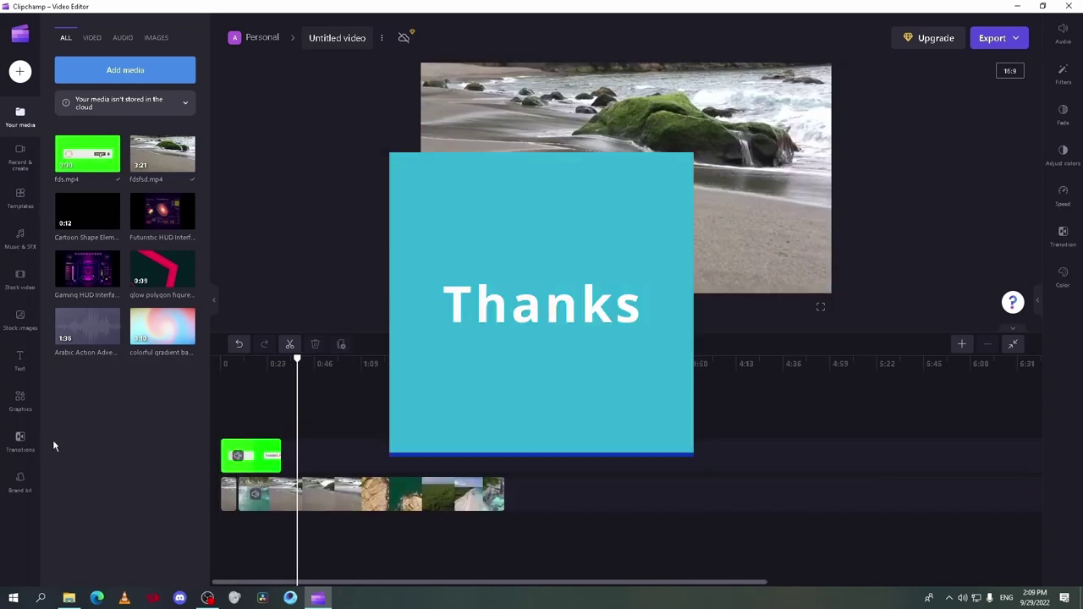
pyautogui.click(20, 359)
pyautogui.moveTo(87, 75); pyautogui.dragTo(297, 435)
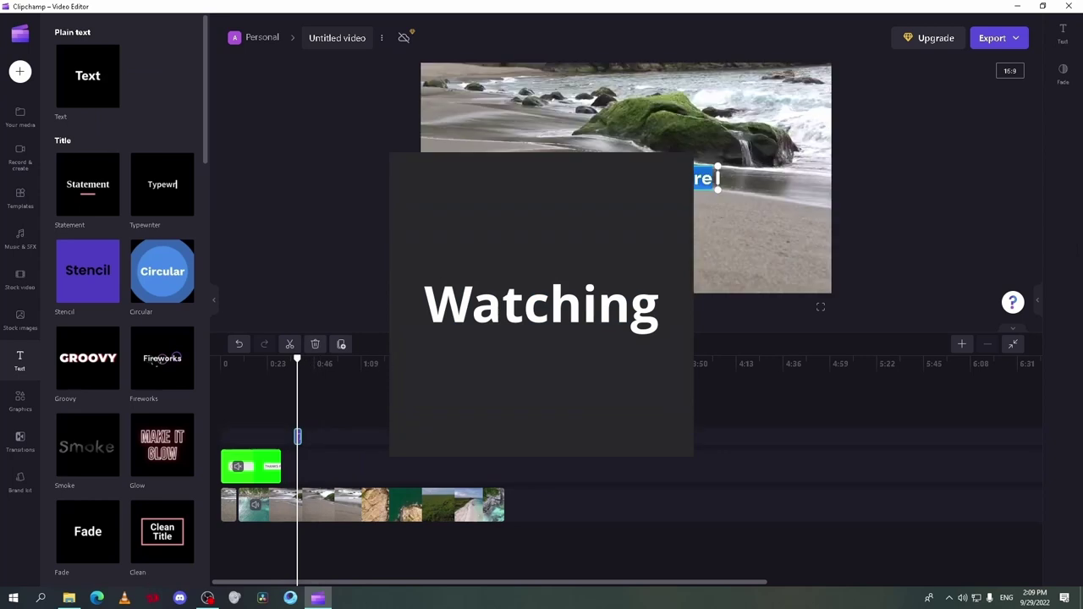
pyautogui.write('new next')
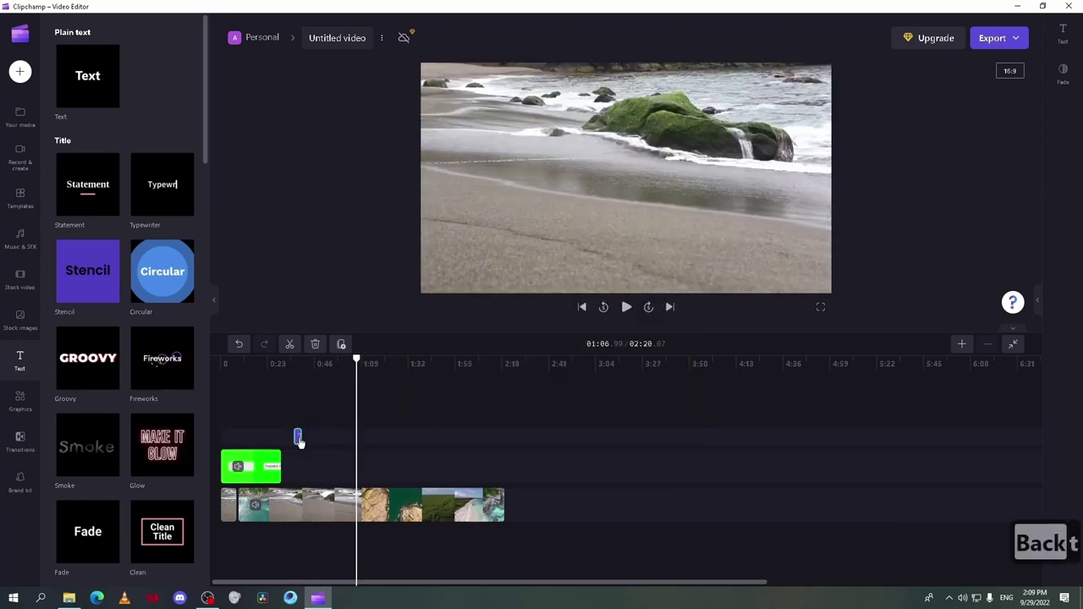
# Step: Raise the exposure, saturation, temperature and contrast of the second fdsfsd.mp4 section, the wooded coastline
pyautogui.click(969, 127)
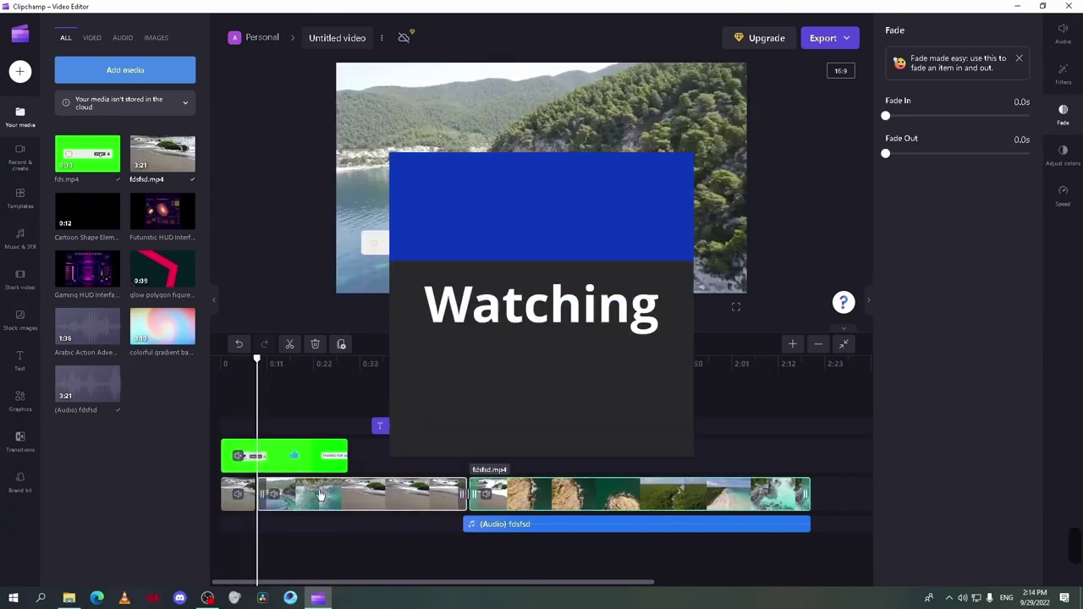
pyautogui.click(1063, 154)
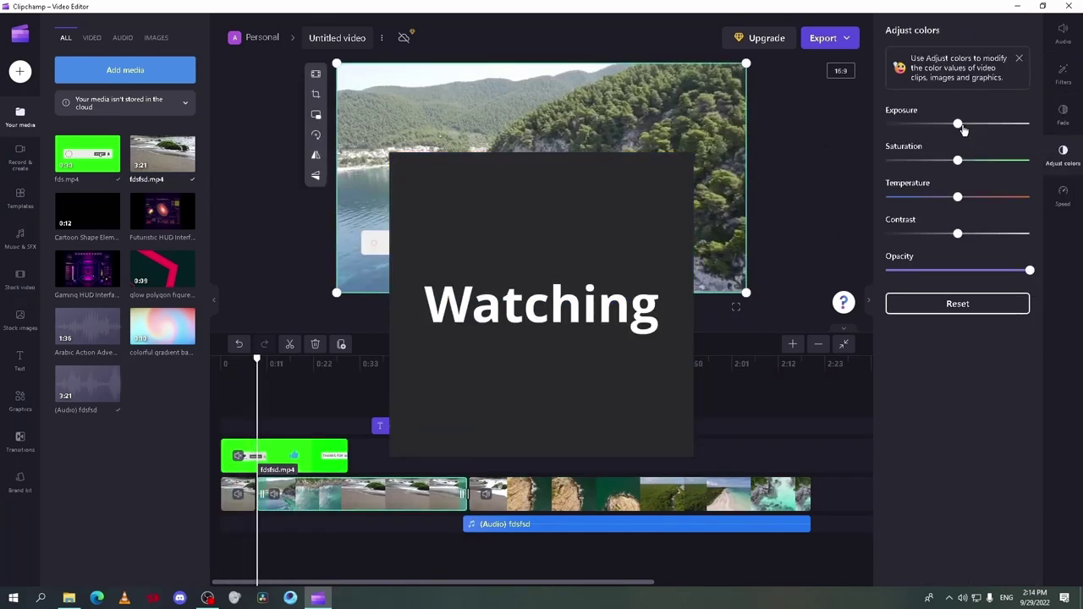
pyautogui.click(963, 124)
pyautogui.moveTo(958, 233); pyautogui.dragTo(970, 234)
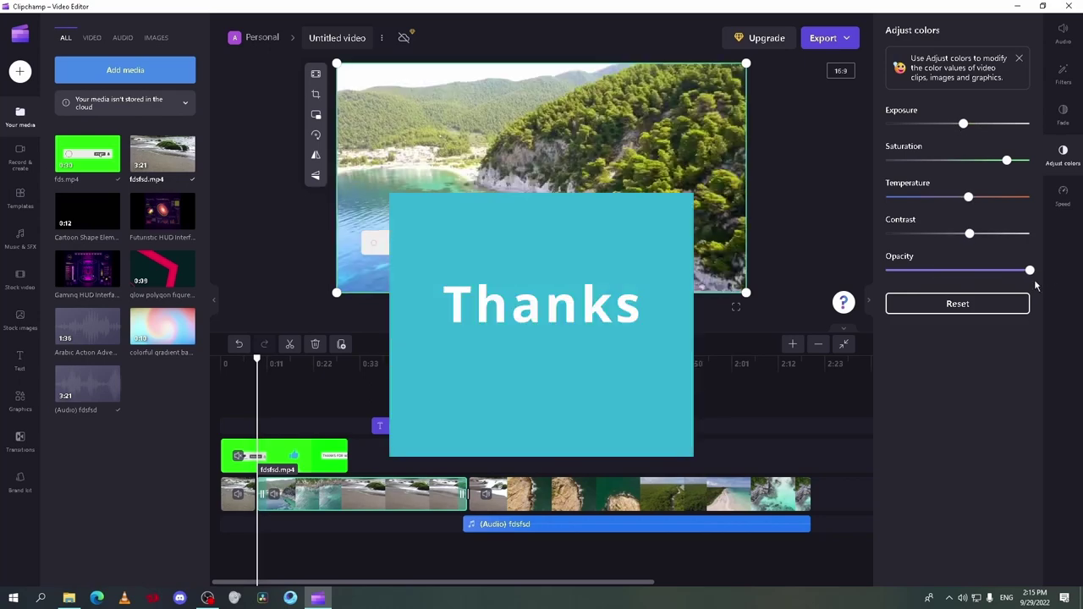
# Step: Set a short fdsfsd.mp4 section to Fast clip speed, lower the speed multiplier, and try the Slow setting
pyautogui.click(486, 495)
pyautogui.click(1063, 194)
pyautogui.click(1006, 132)
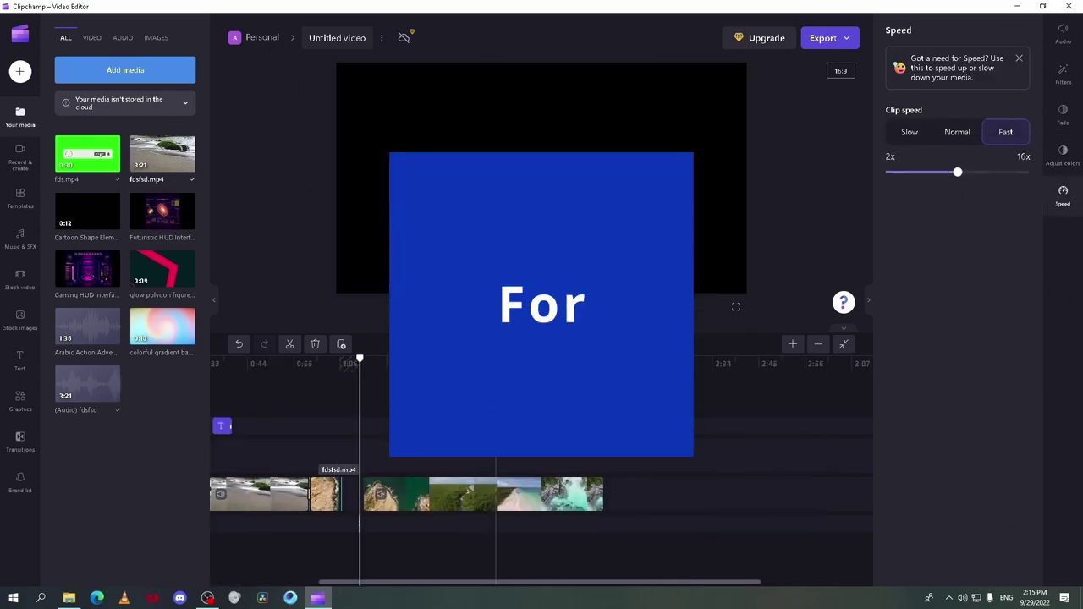
pyautogui.moveTo(957, 172); pyautogui.dragTo(926, 172)
pyautogui.click(909, 132)
pyautogui.click(658, 450)
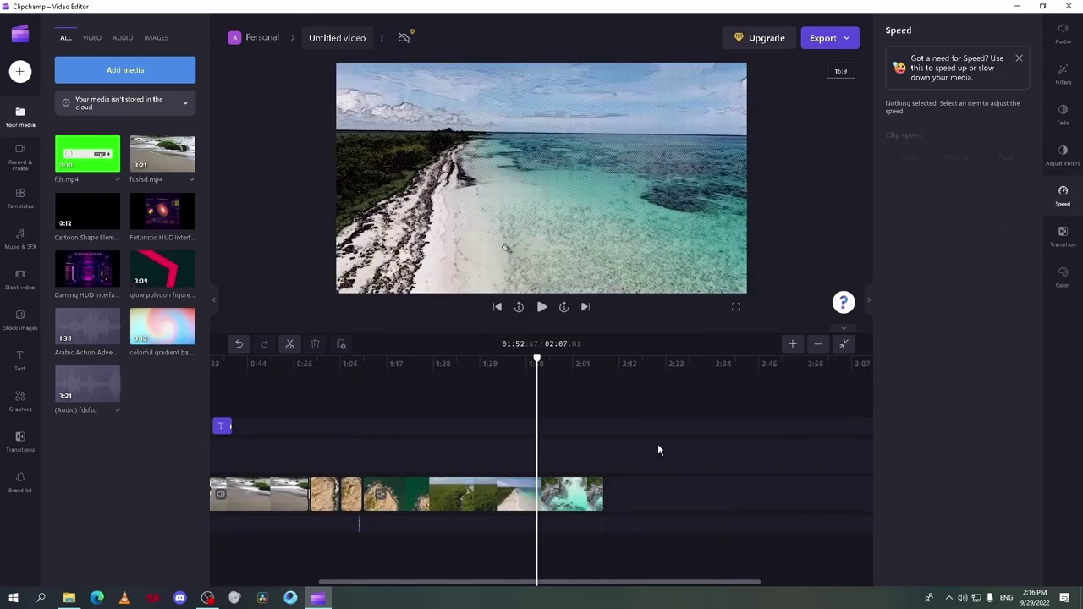
pyautogui.click(221, 428)
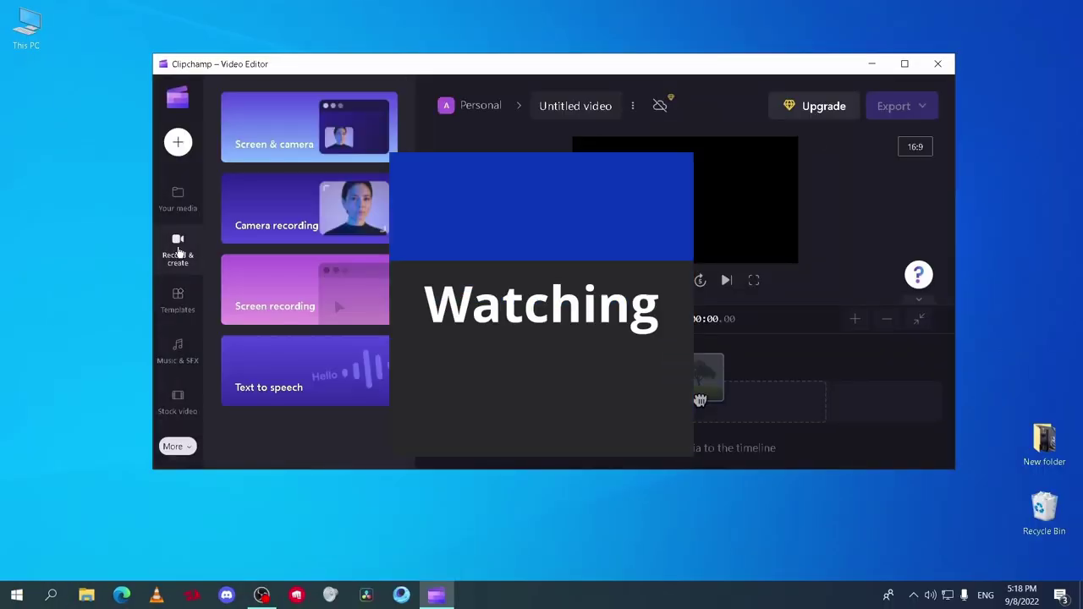
# Step: Open the text-to-speech tool, and open the exported video from the Downloads folder
pyautogui.click(258, 389)
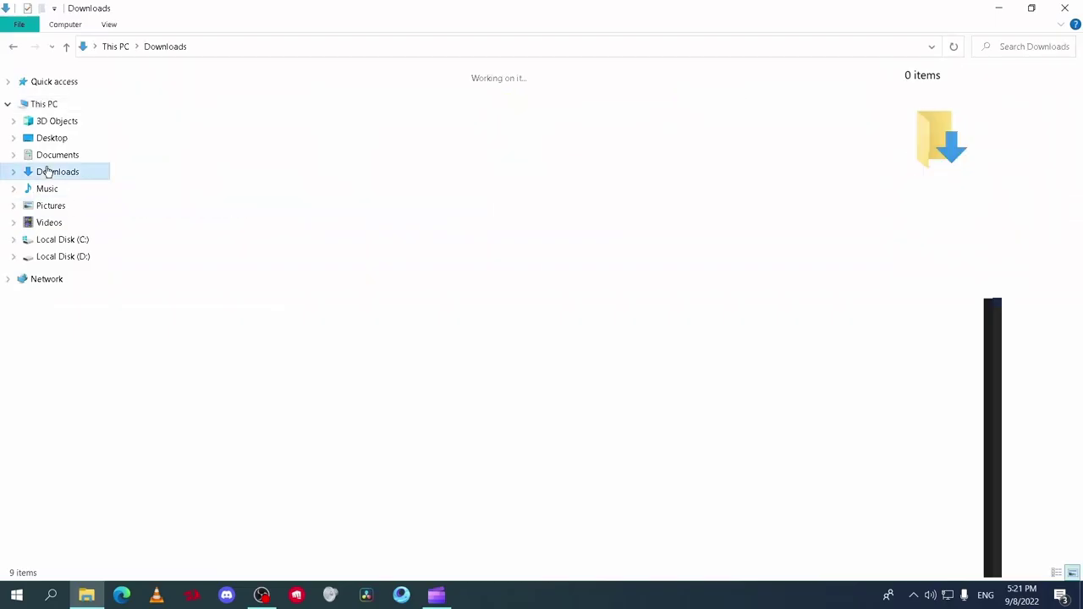
pyautogui.click(166, 142)
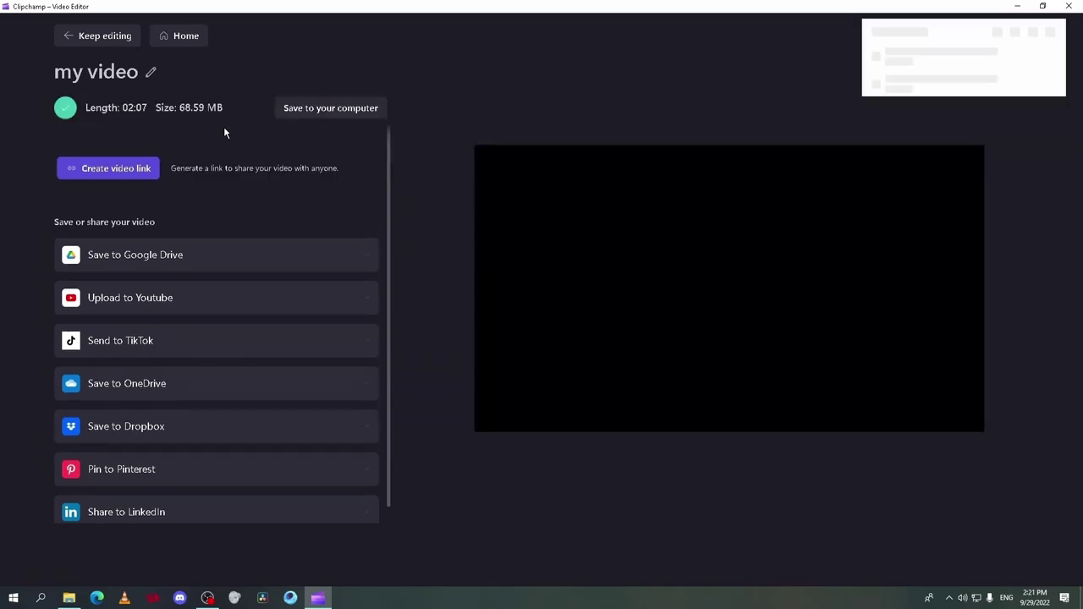
# Step: Show "my video - Made with Clipchamp.mp4" in its download folder, play it in VLC, and close the player
pyautogui.click(1015, 56)
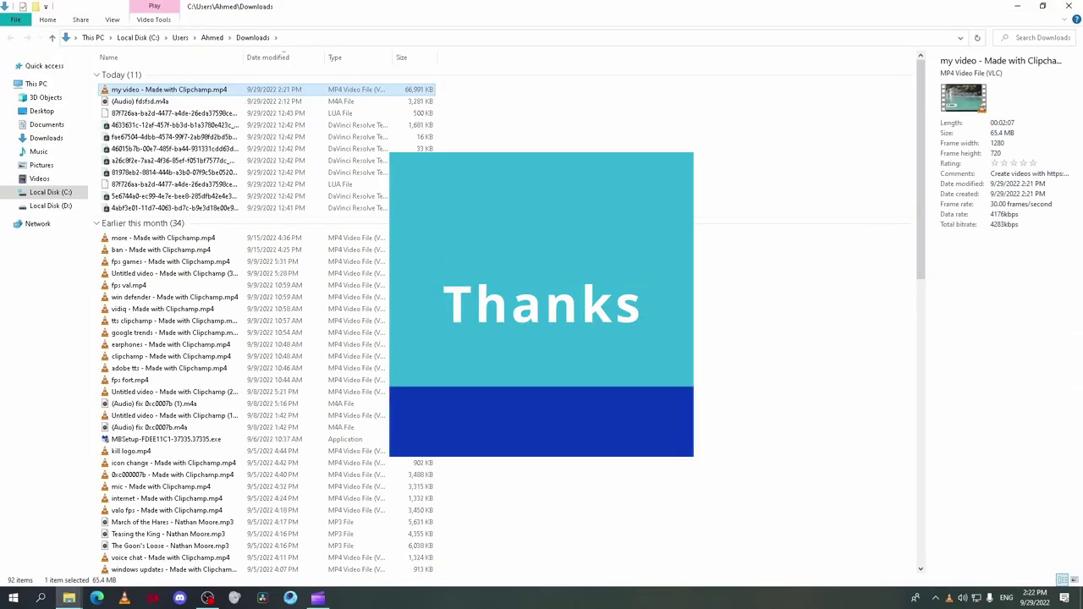
pyautogui.press('Return')
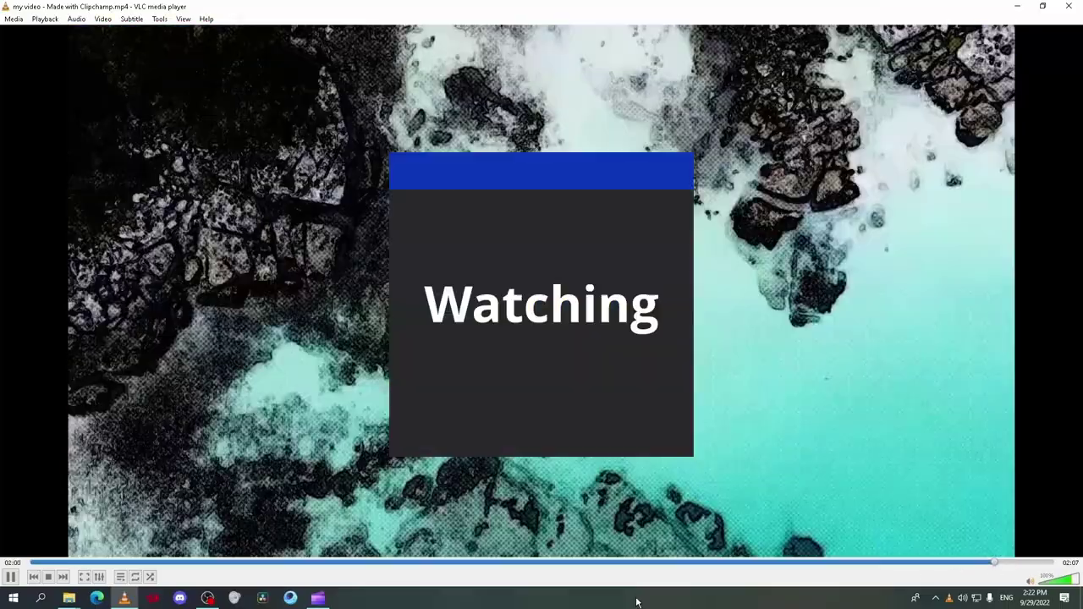
pyautogui.click(1068, 6)
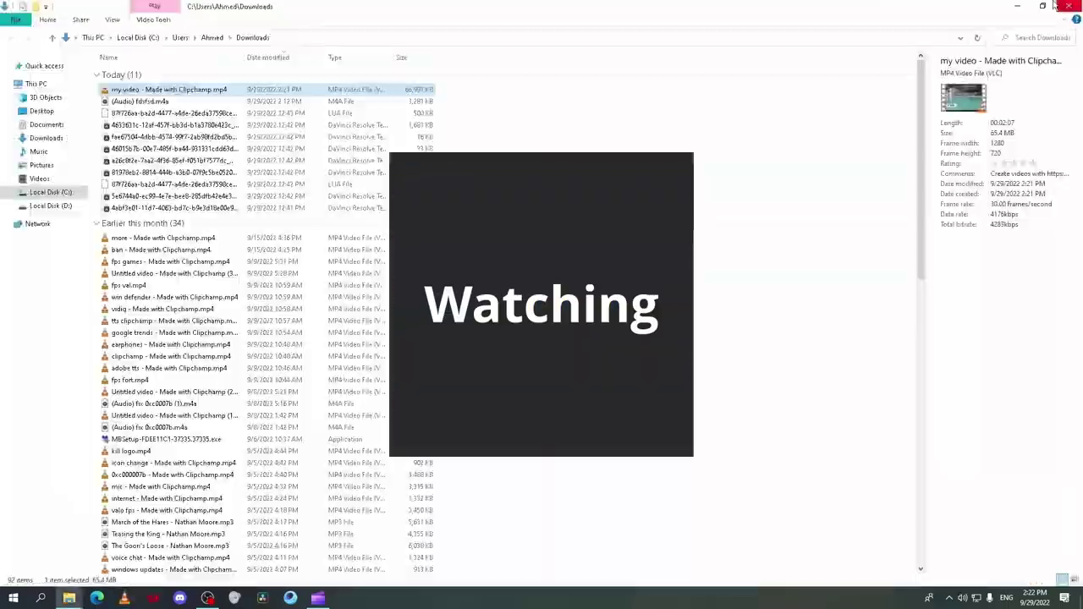